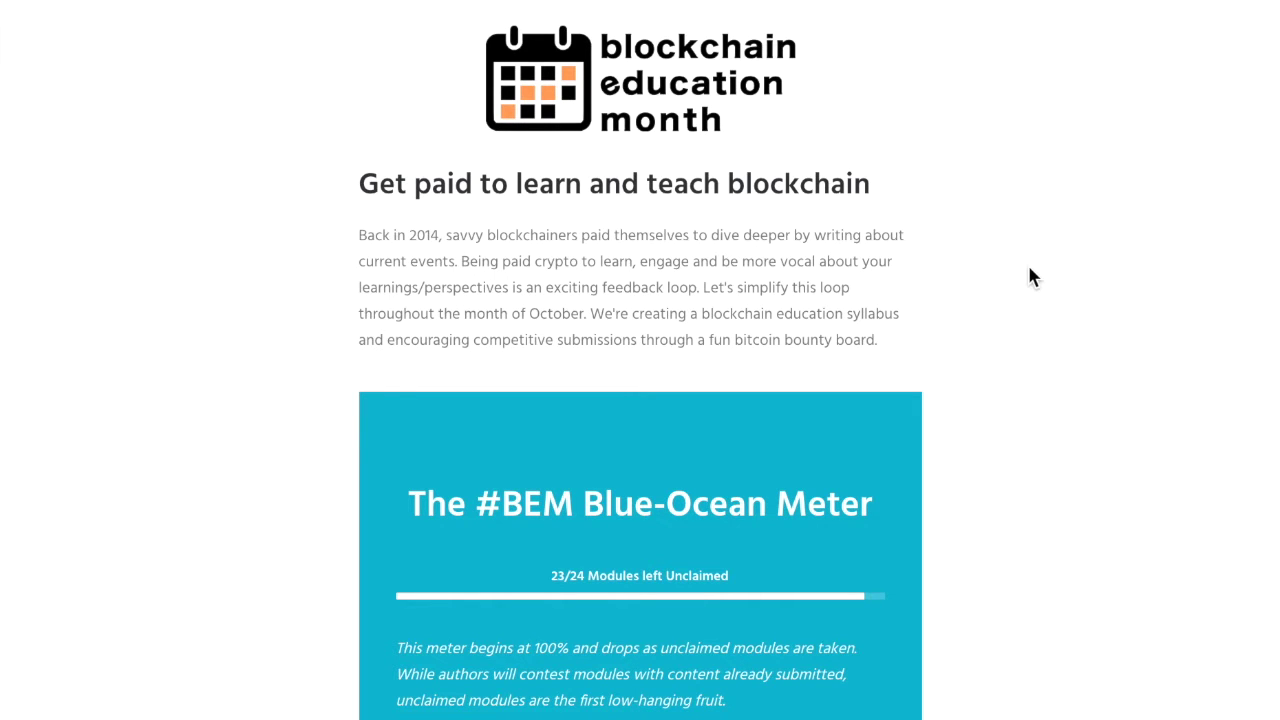
Open the submission access request form in Airtable
{"action": "scroll", "coordinate": [1029, 269], "scroll_direction": "down", "scroll_amount": 5}
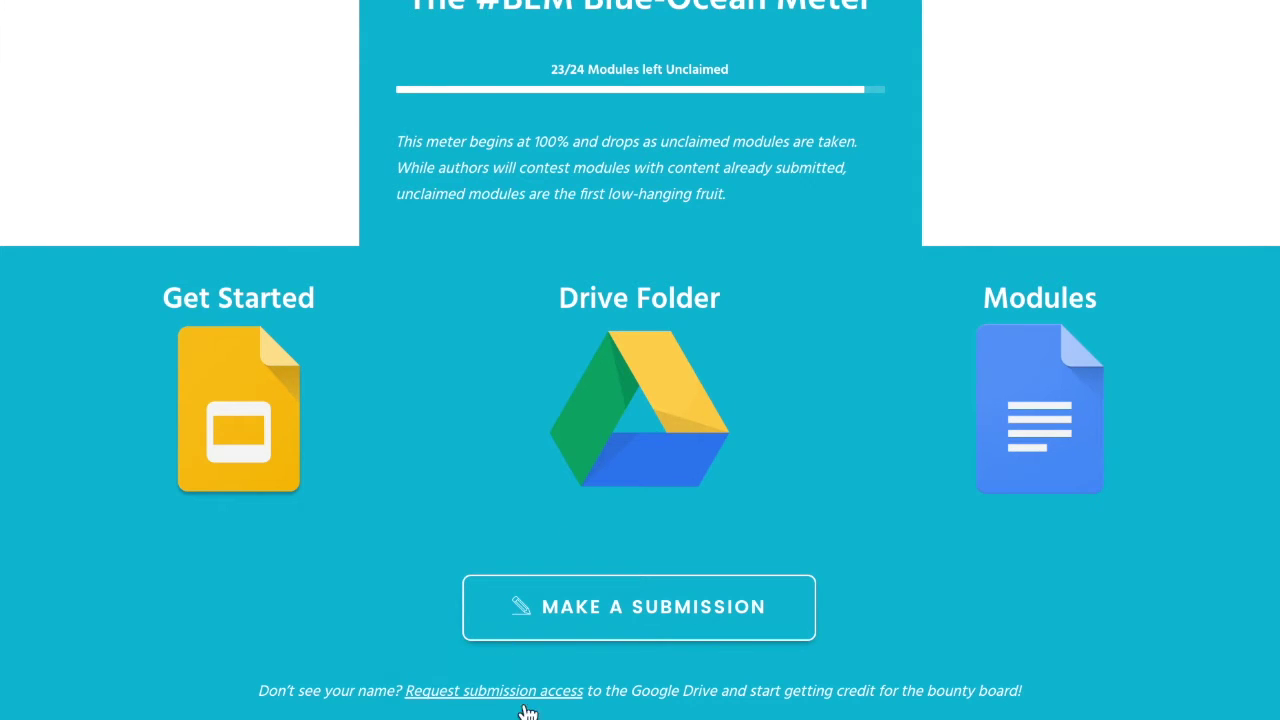
{"action": "left_click", "coordinate": [530, 693]}
{"action": "scroll", "coordinate": [440, 392], "scroll_direction": "down", "scroll_amount": 2}
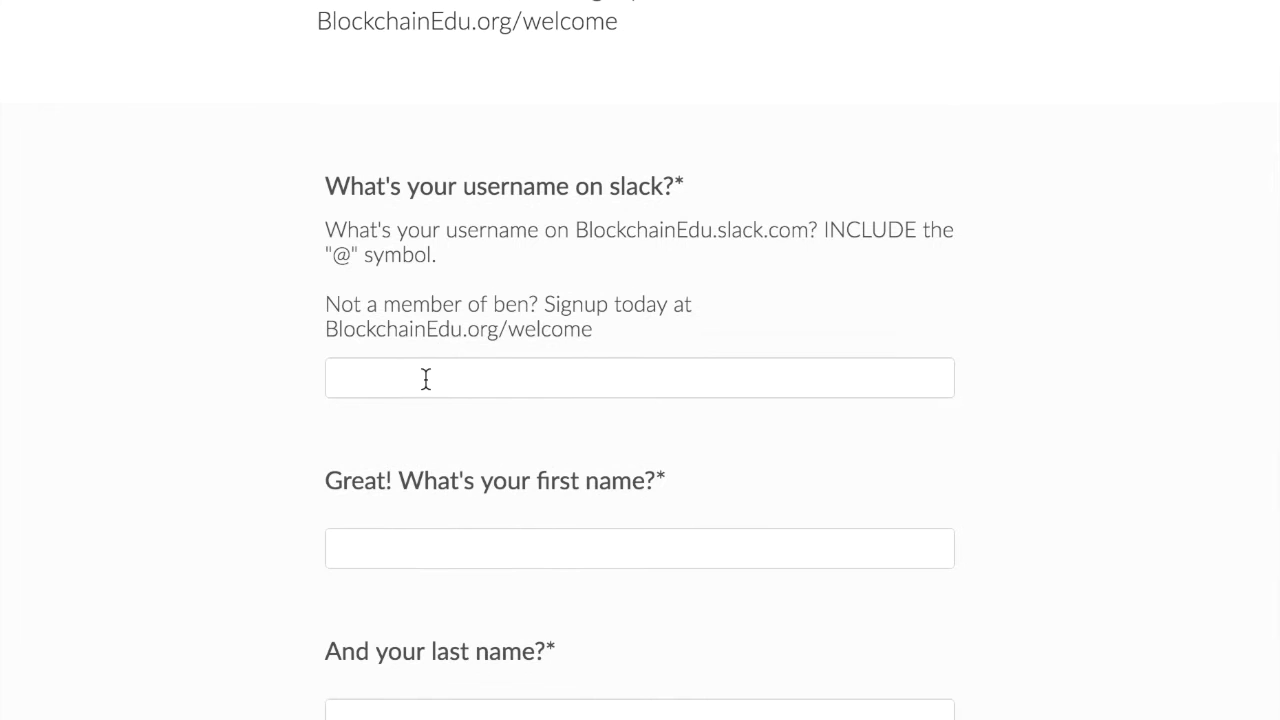
Fill in the Slack username, first and last name, e-mail and pasted bitcoin address
{"action": "left_click", "coordinate": [438, 380]}
{"action": "type", "text": "@dean"}
{"action": "key", "text": "Tab"}
{"action": "type", "text": "Dean"}
{"action": "key", "text": "Tab"}
{"action": "type", "text": "Masley"}
{"action": "key", "text": "Tab"}
{"action": "key", "text": "Tab"}
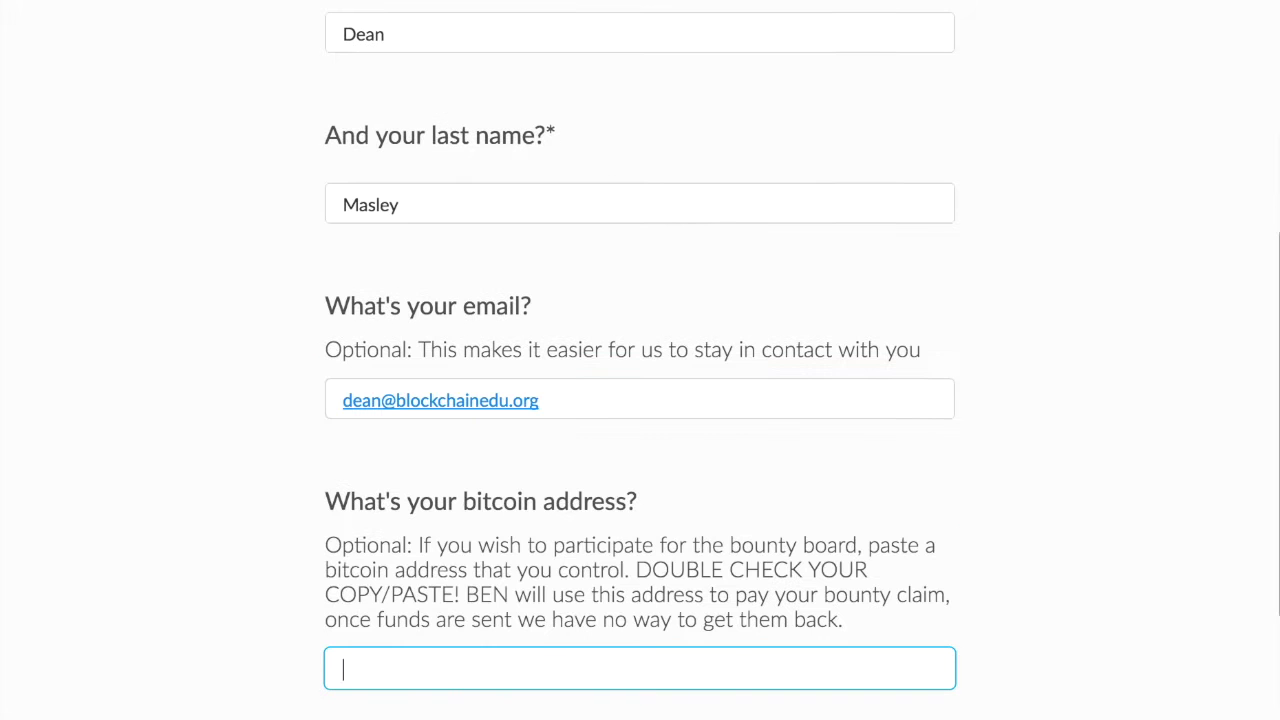
{"action": "type", "text": "1NoFS44bn8SWGUur72JtjaqSmL7HM9gsd1"}
Tick 'Want Submit Access?' and submit the request form
{"action": "scroll", "coordinate": [403, 578], "scroll_direction": "down", "scroll_amount": 5}
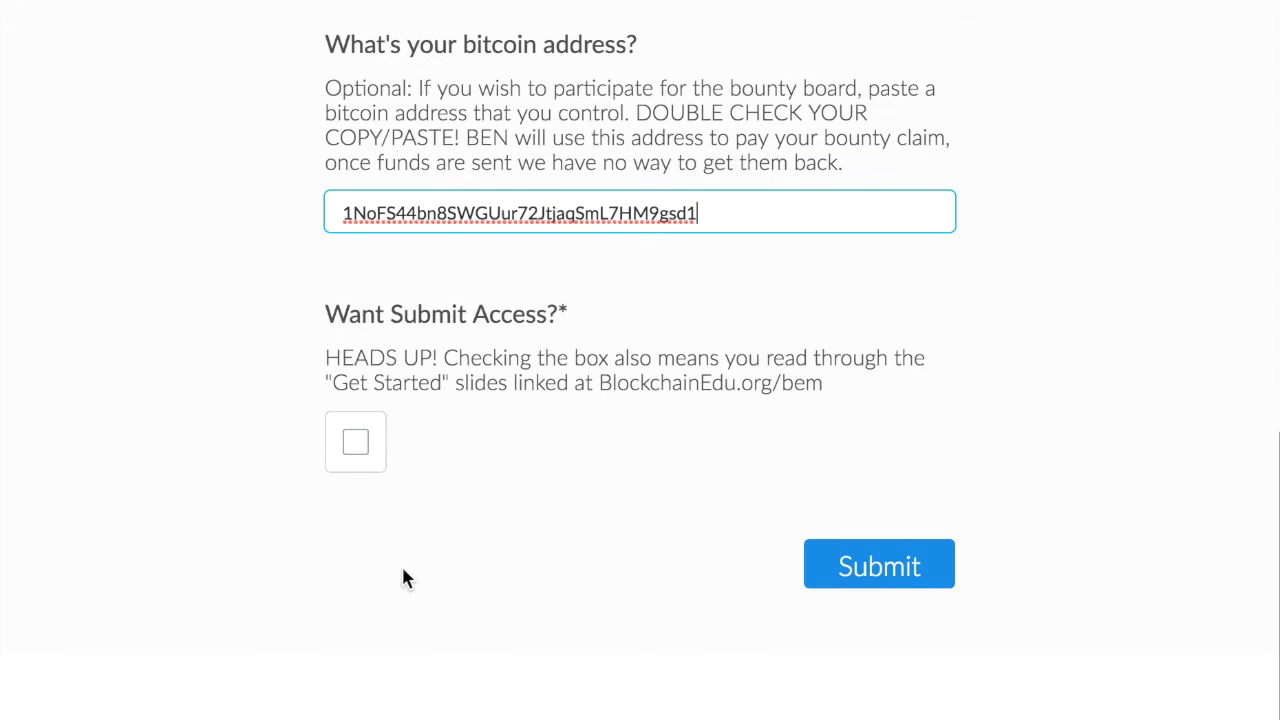
{"action": "left_click", "coordinate": [359, 446]}
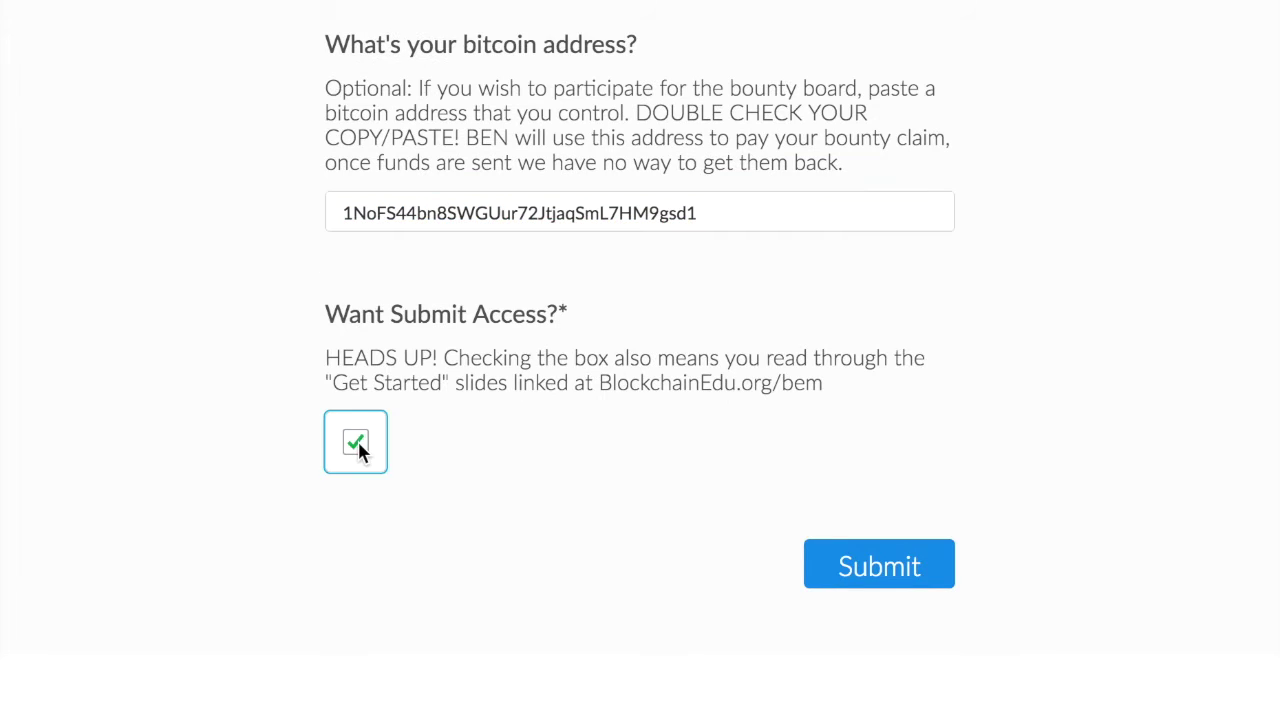
{"action": "left_click", "coordinate": [893, 572]}
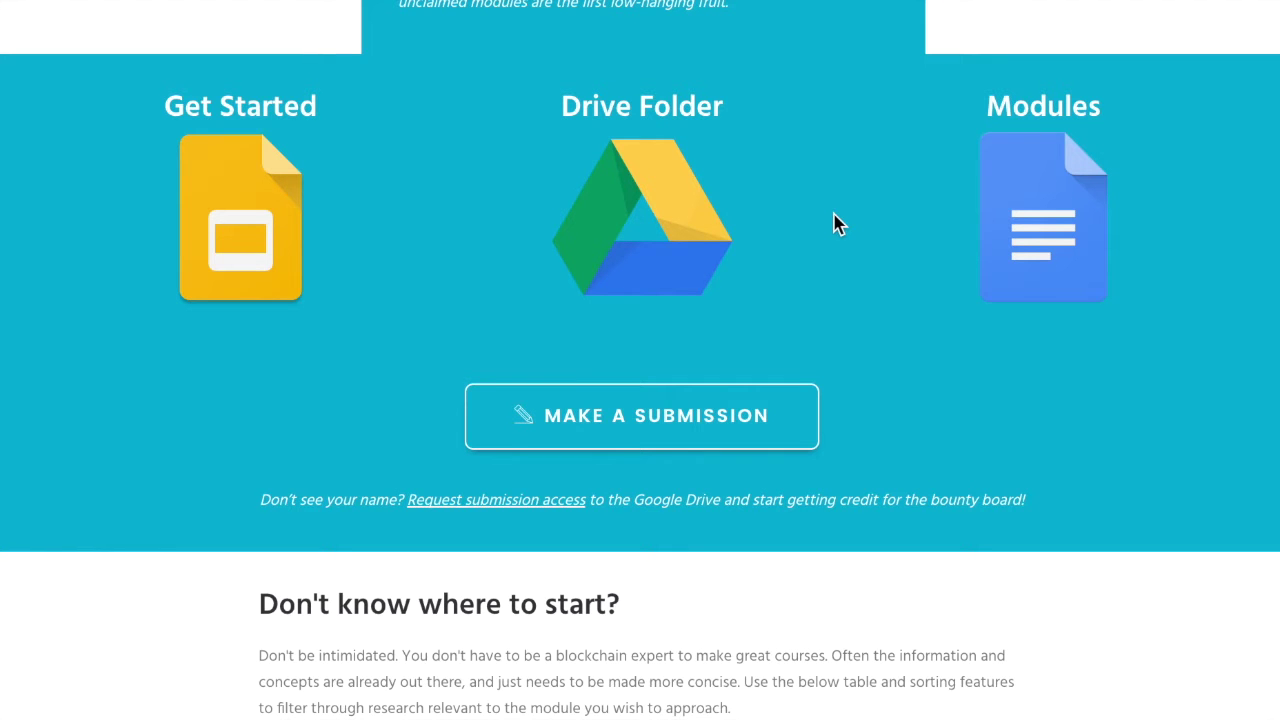
{"action": "left_click", "coordinate": [1061, 227]}
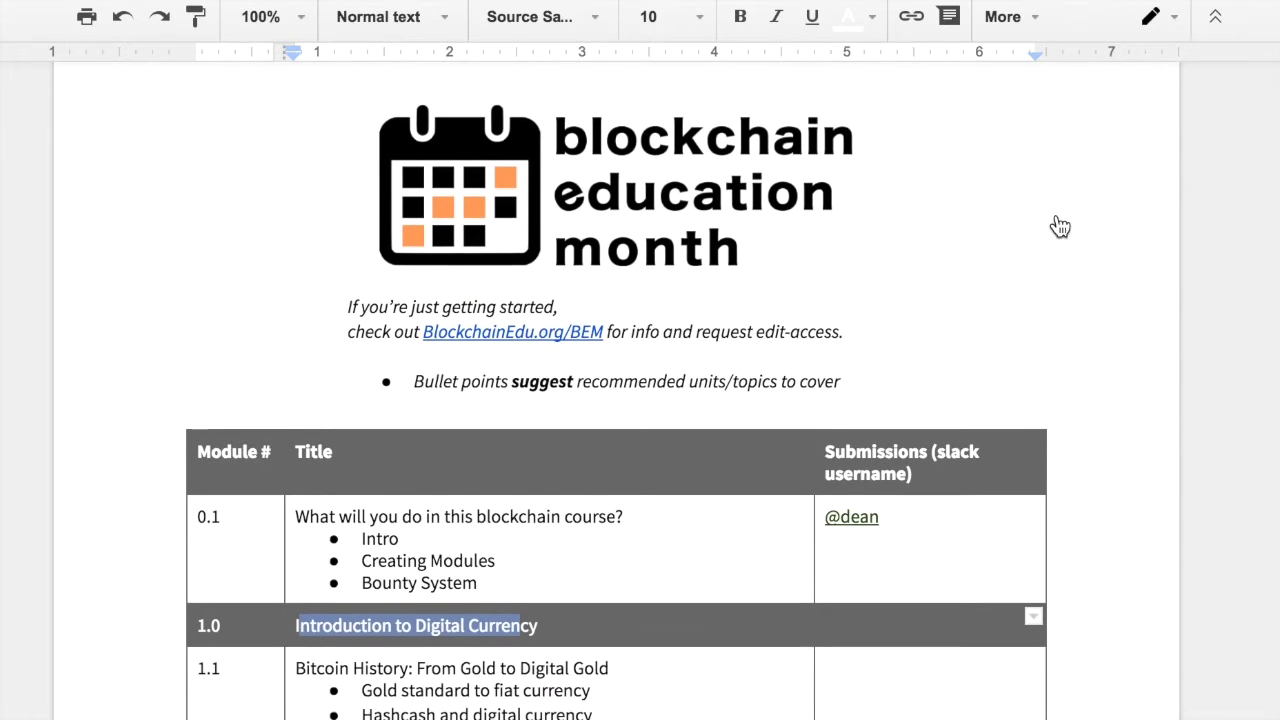
{"action": "scroll", "coordinate": [1061, 227], "scroll_direction": "down", "scroll_amount": 5}
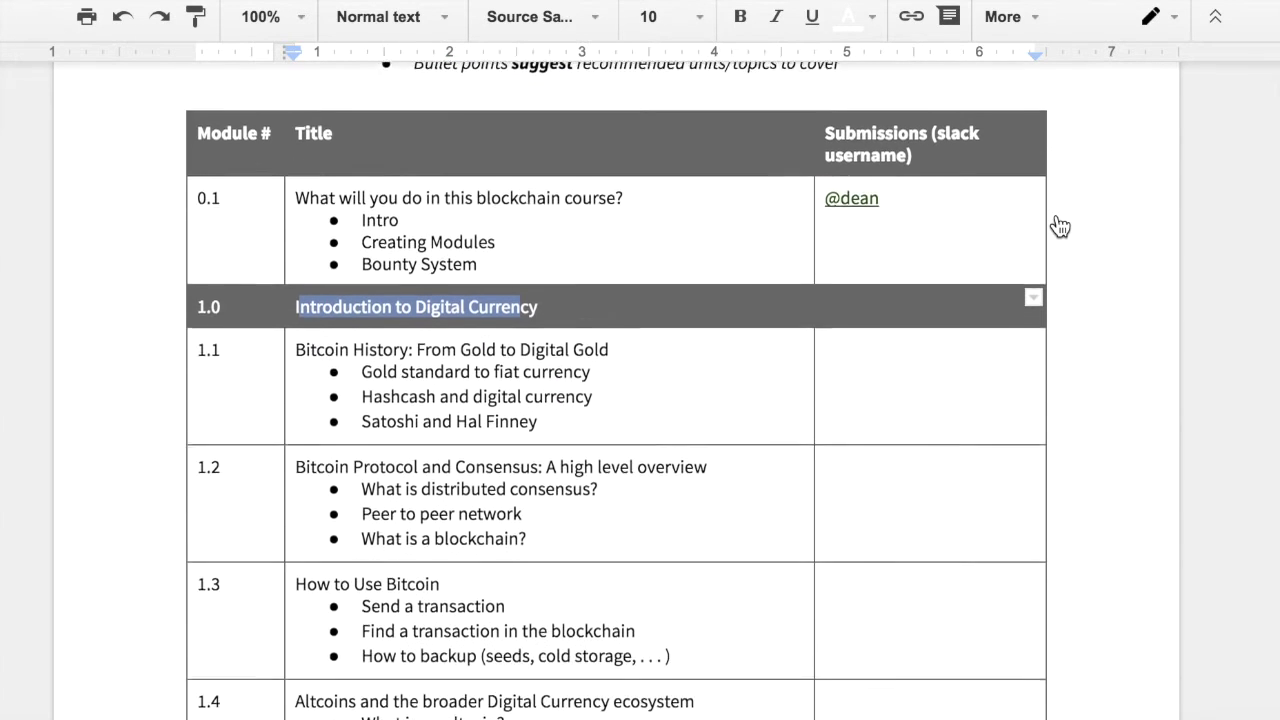
{"action": "scroll", "coordinate": [1061, 227], "scroll_direction": "down", "scroll_amount": 5}
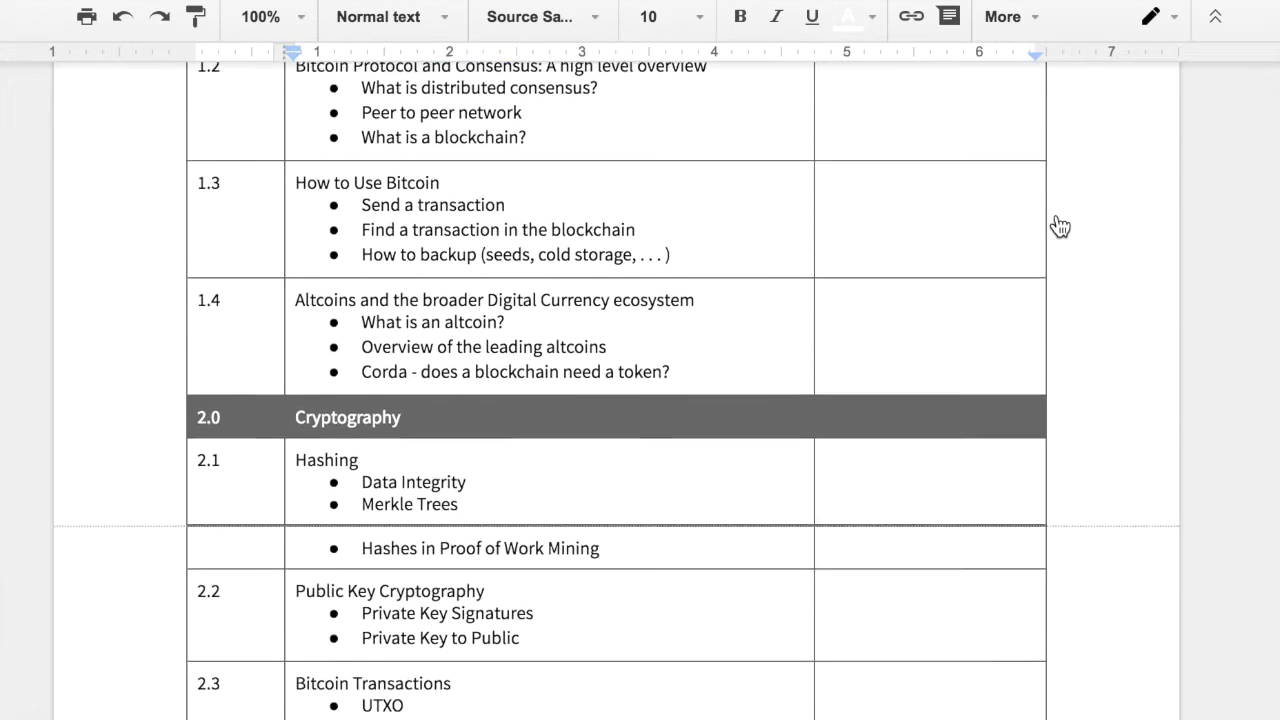
{"action": "scroll", "coordinate": [1061, 227], "scroll_direction": "down", "scroll_amount": 5}
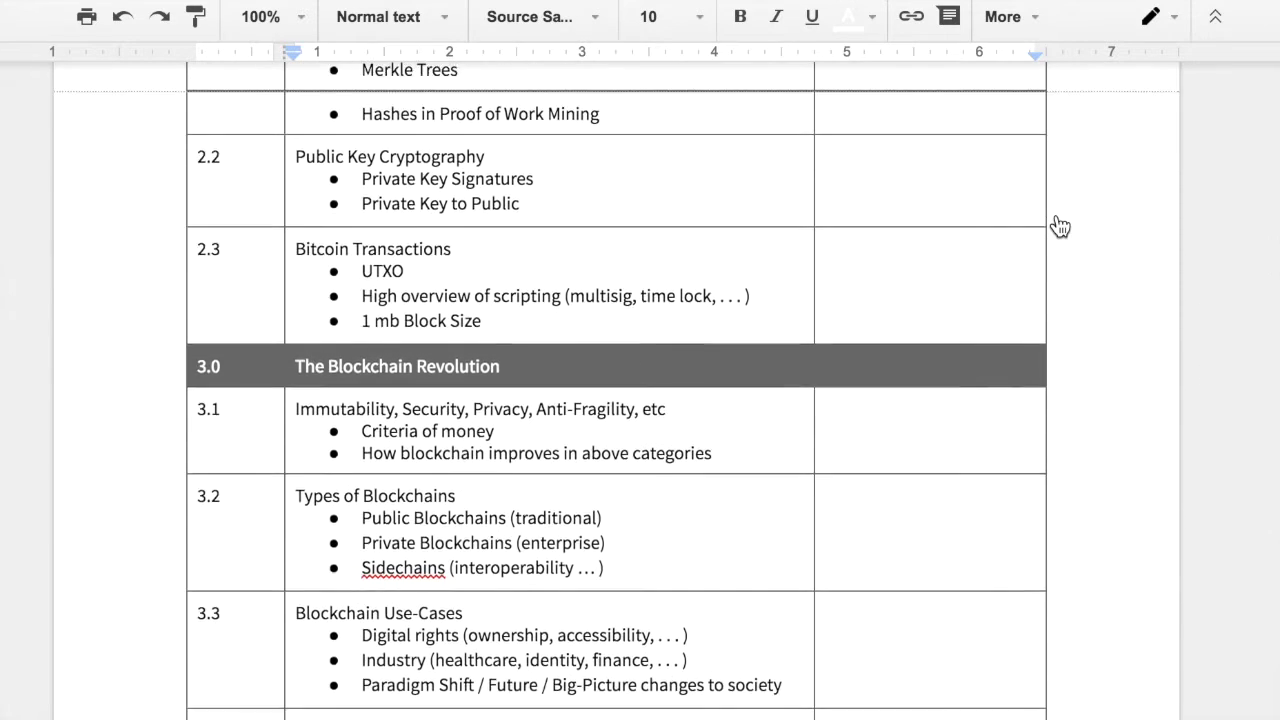
{"action": "scroll", "coordinate": [1061, 227], "scroll_direction": "up", "scroll_amount": 15}
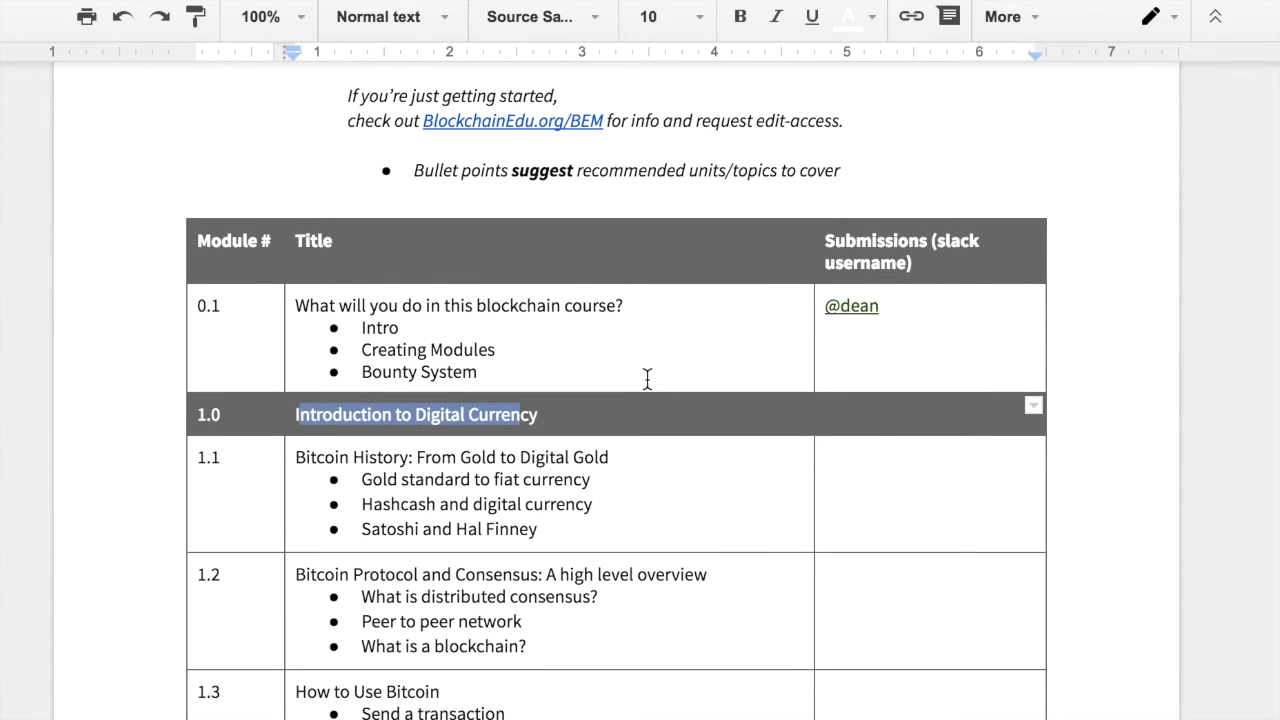
{"action": "left_click", "coordinate": [645, 375]}
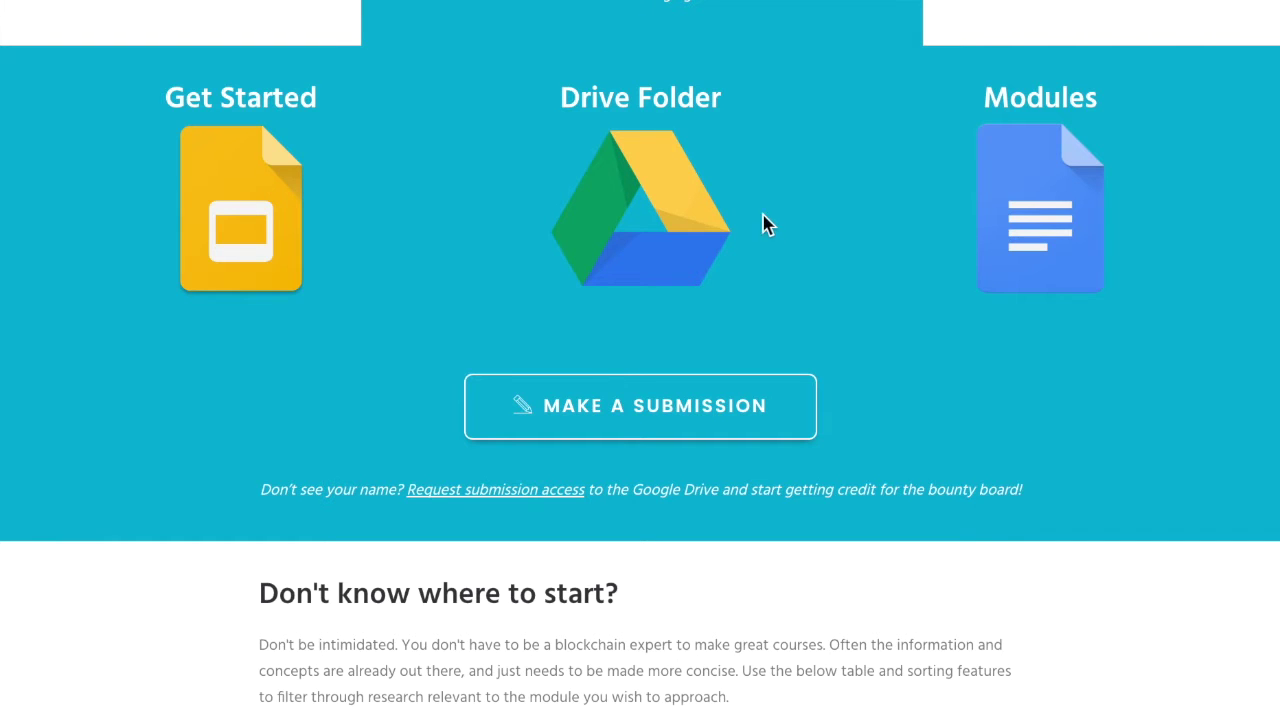
Open the Blockchain Education Month 2016 Drive folder from the site's Drive Folder icon
{"action": "left_click", "coordinate": [690, 220]}
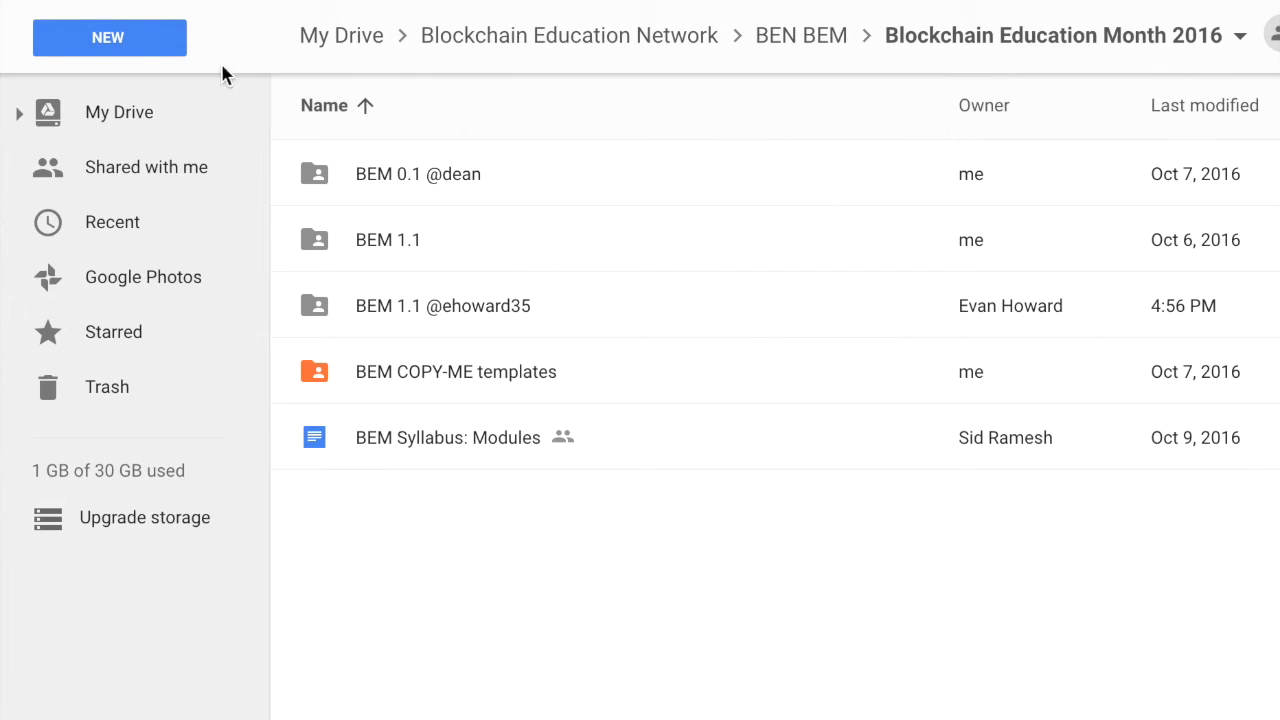
{"action": "left_click", "coordinate": [135, 45]}
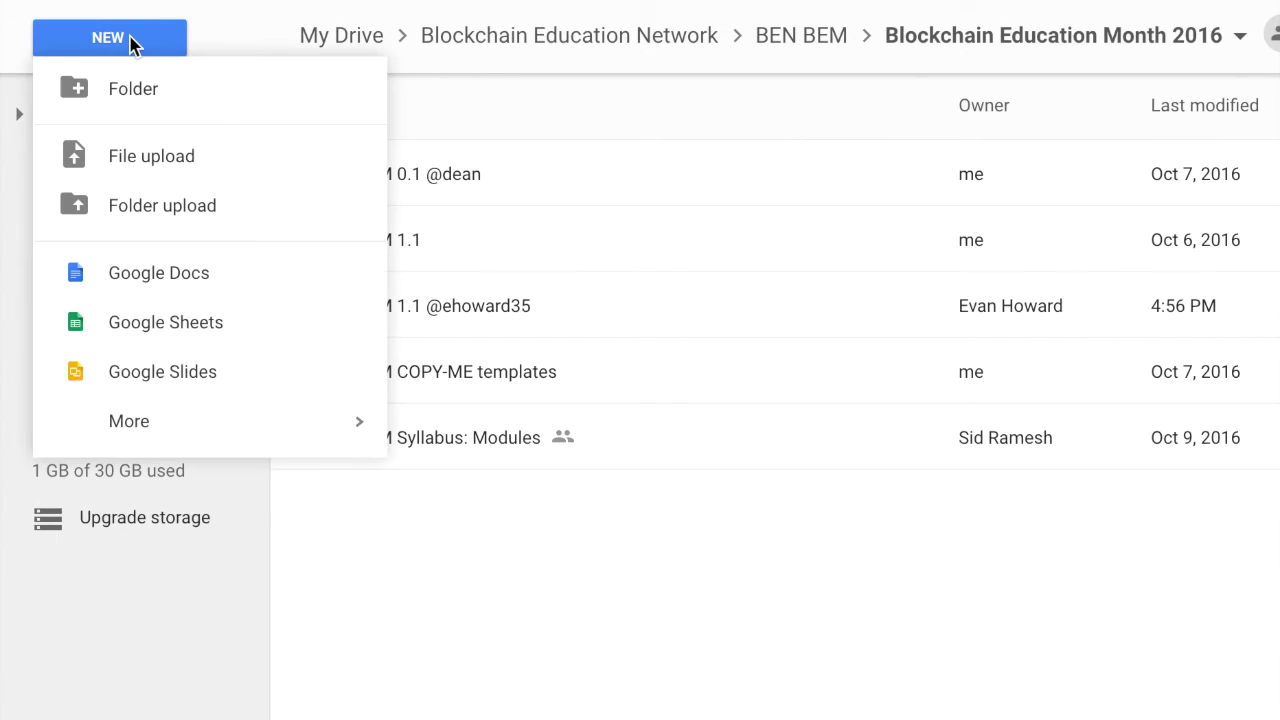
{"action": "left_click", "coordinate": [133, 92]}
{"action": "type", "text": "BEM 0.2 @dean"}
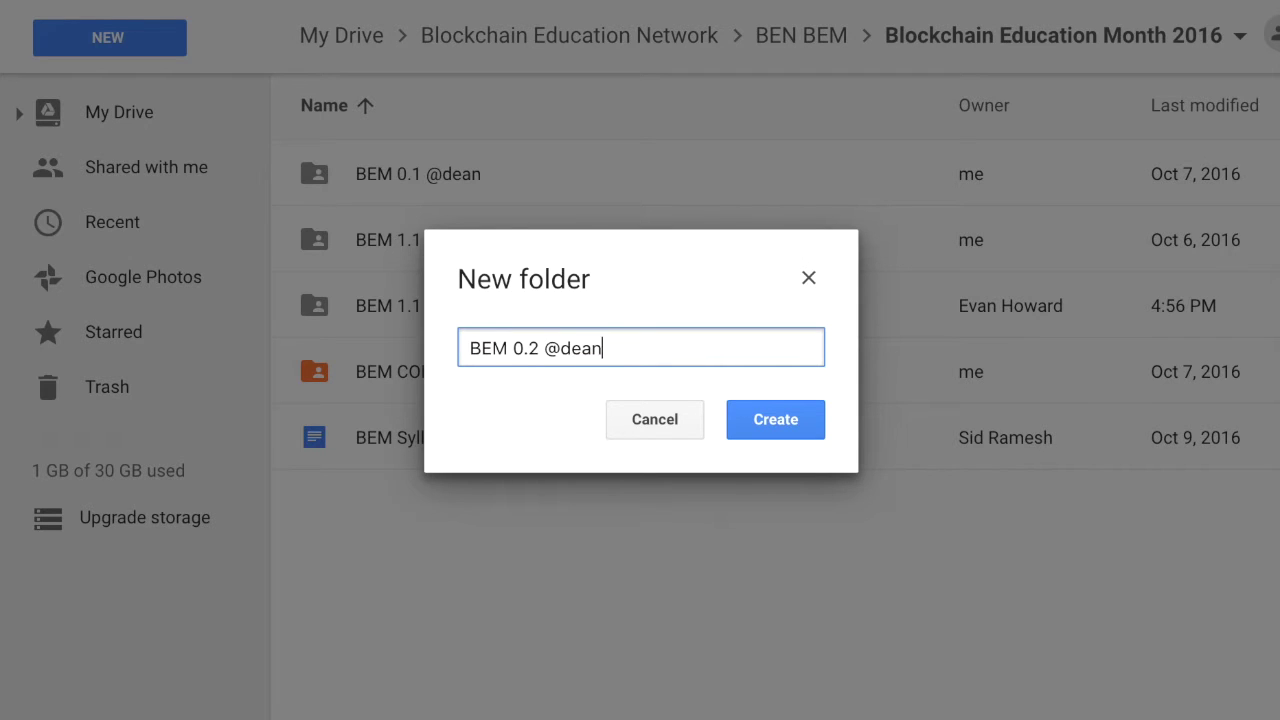
{"action": "left_click", "coordinate": [775, 419]}
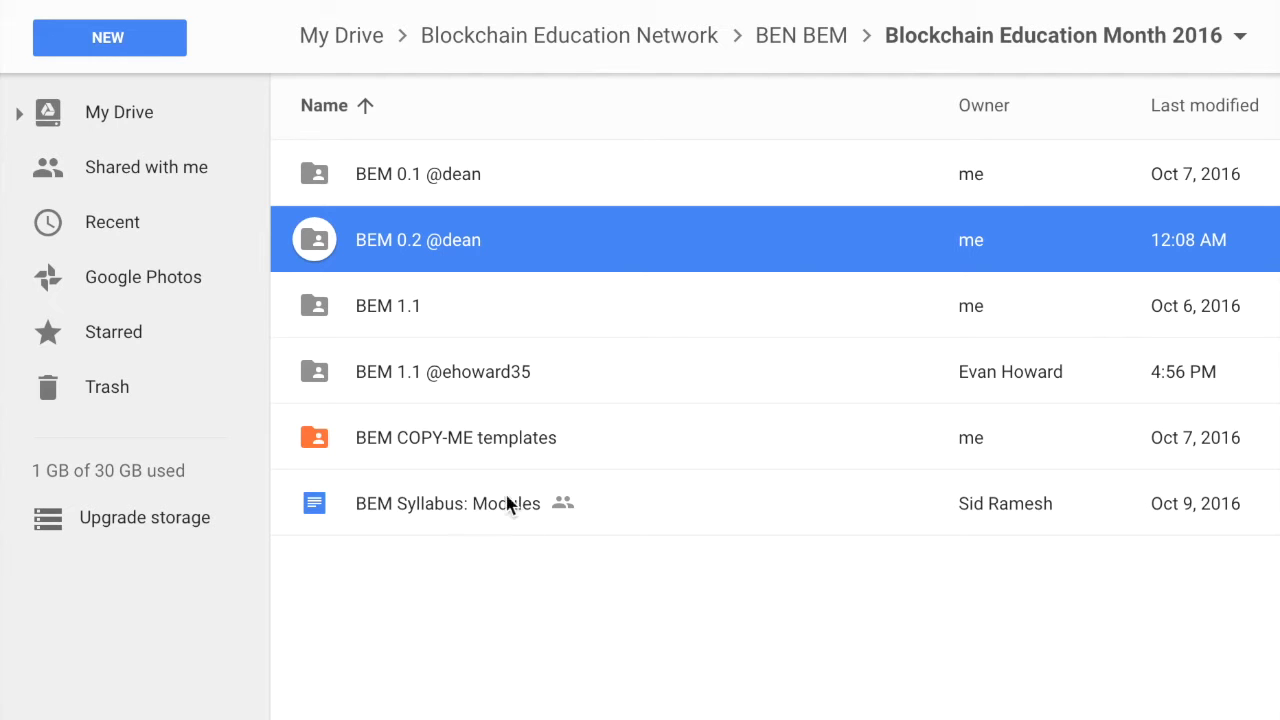
Make copies of the COPY-ME script and slidedeck in the BEM COPY-ME templates folder
{"action": "double_click", "coordinate": [476, 452]}
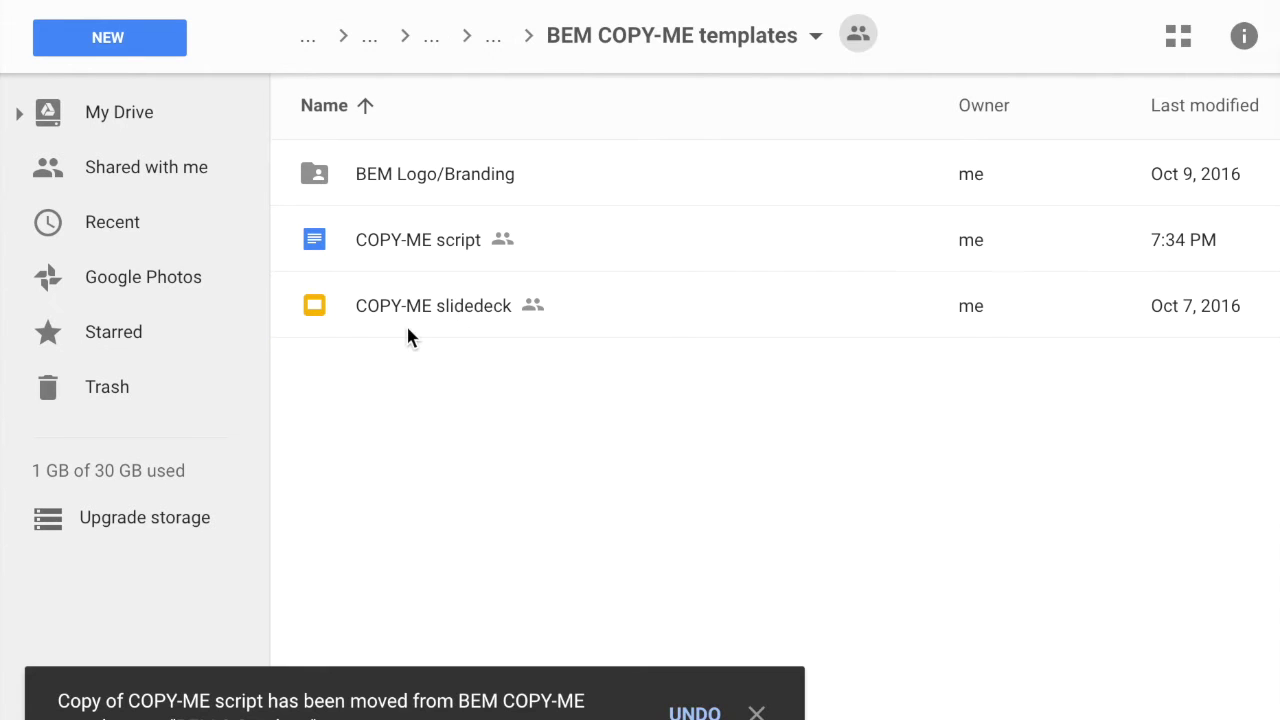
{"action": "left_click", "coordinate": [406, 324]}
{"action": "left_click", "coordinate": [400, 240], "text": "ctrl"}
{"action": "right_click", "coordinate": [400, 240]}
{"action": "left_click", "coordinate": [490, 560]}
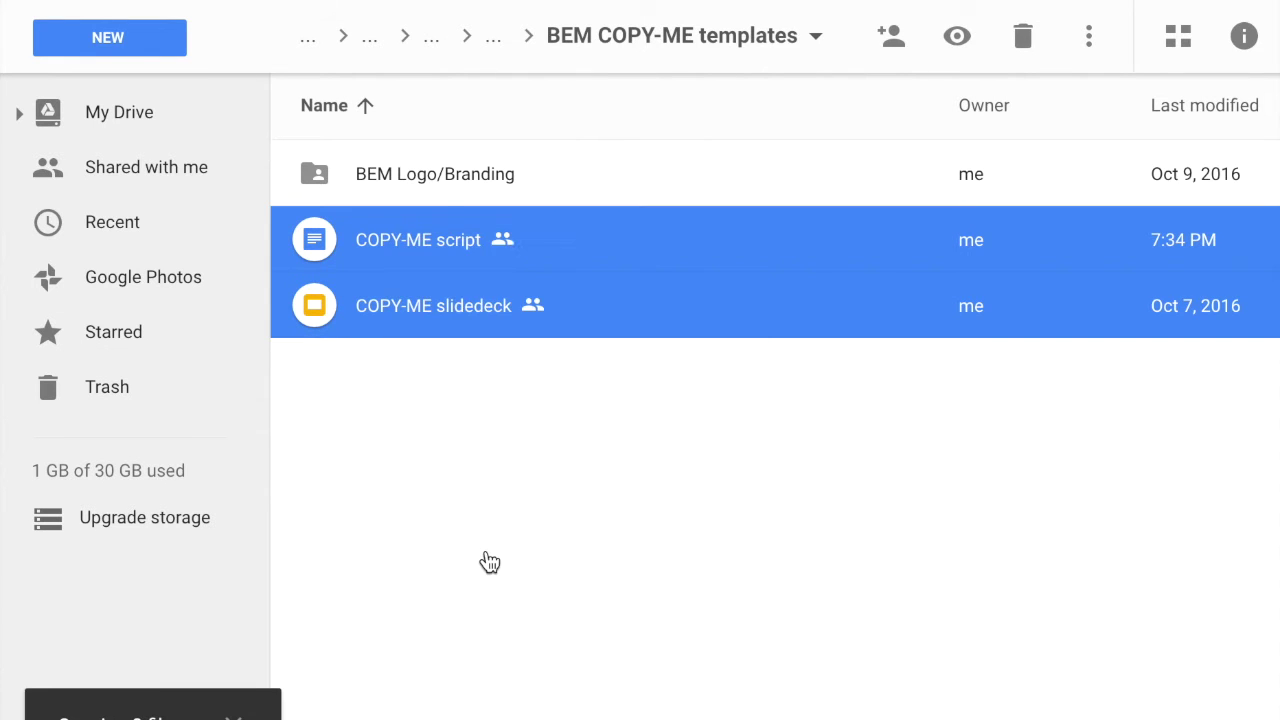
{"action": "right_click", "coordinate": [457, 257]}
{"action": "left_click", "coordinate": [520, 449]}
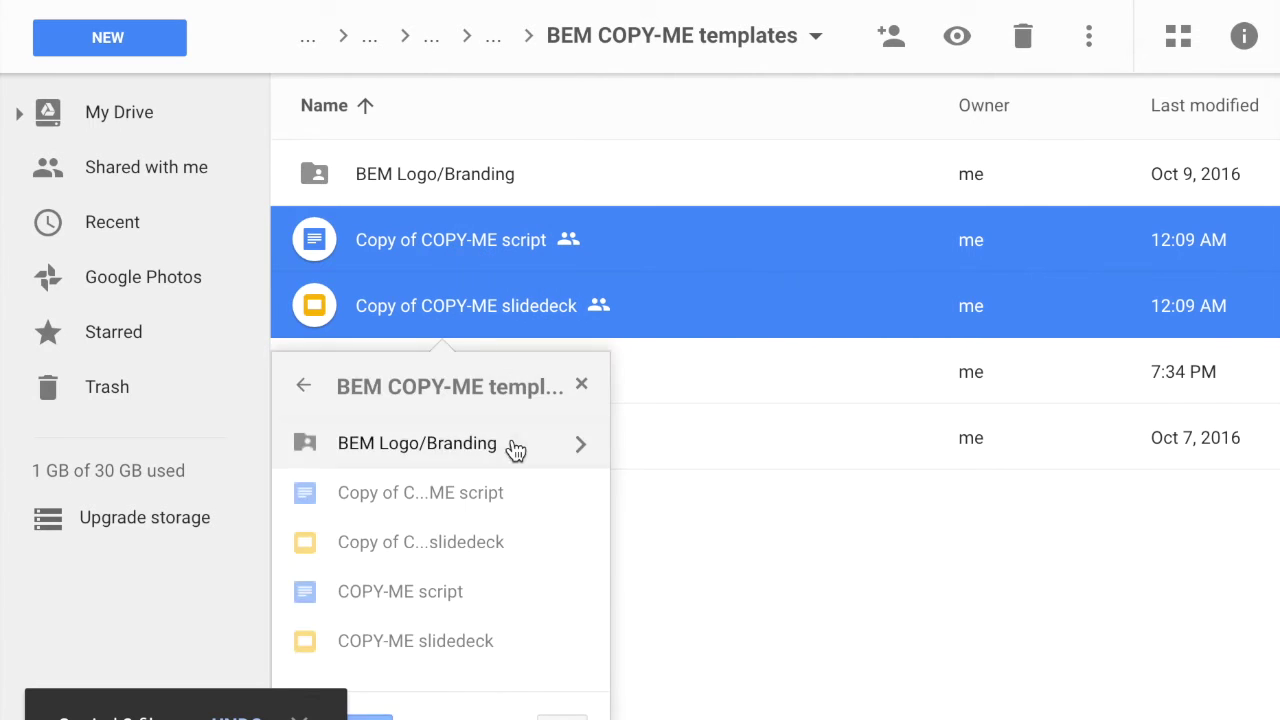
{"action": "left_click", "coordinate": [303, 388]}
{"action": "left_click", "coordinate": [343, 491]}
{"action": "left_click", "coordinate": [370, 712]}
{"action": "left_click", "coordinate": [345, 710]}
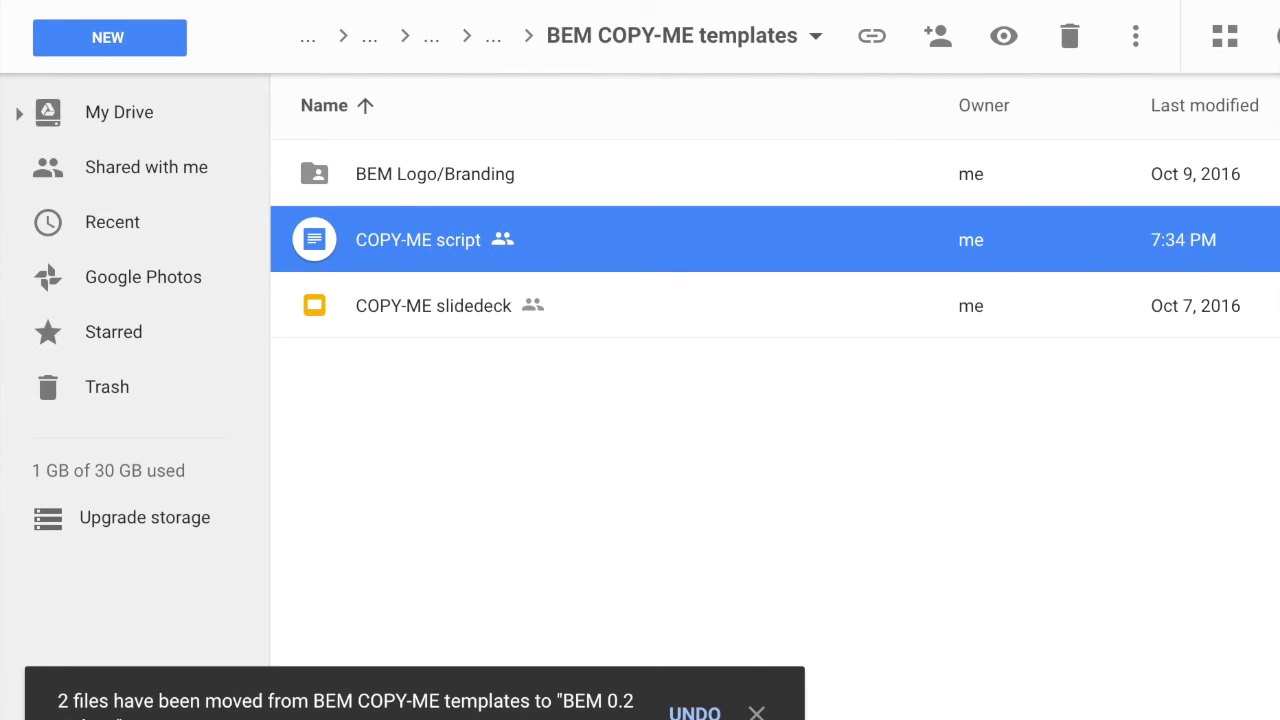
{"action": "left_click", "coordinate": [497, 48]}
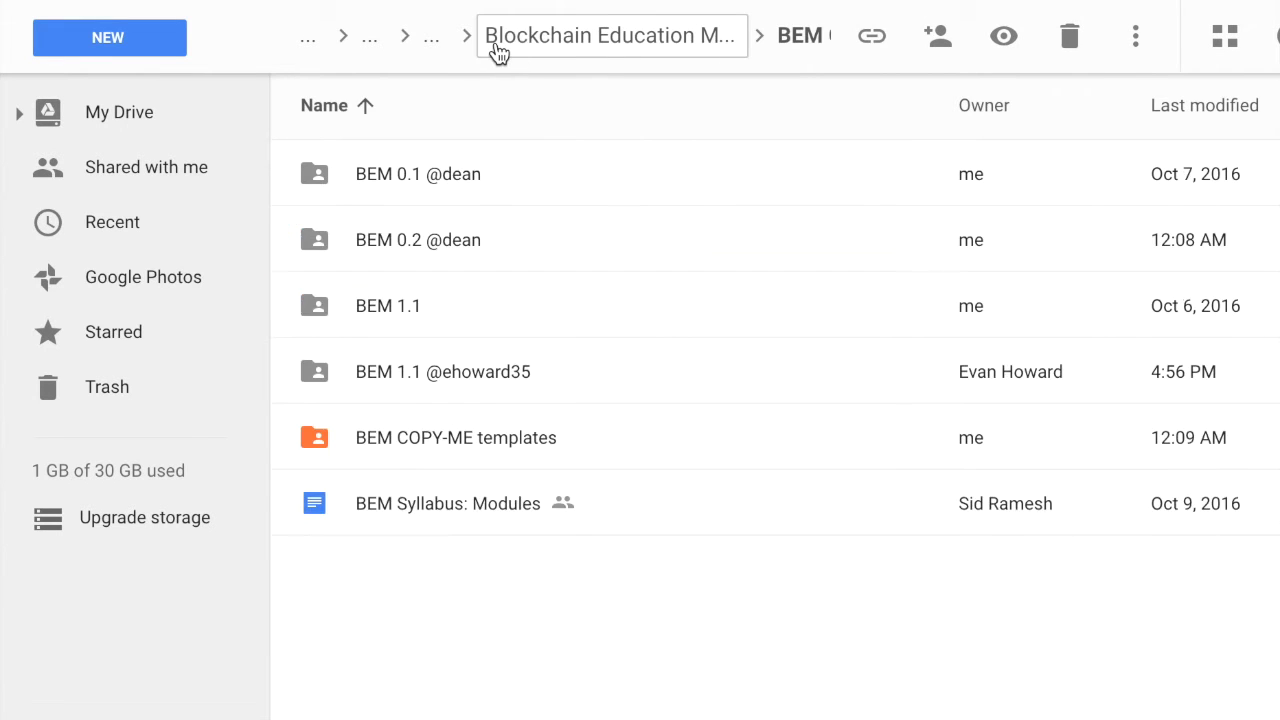
{"action": "left_click", "coordinate": [560, 245]}
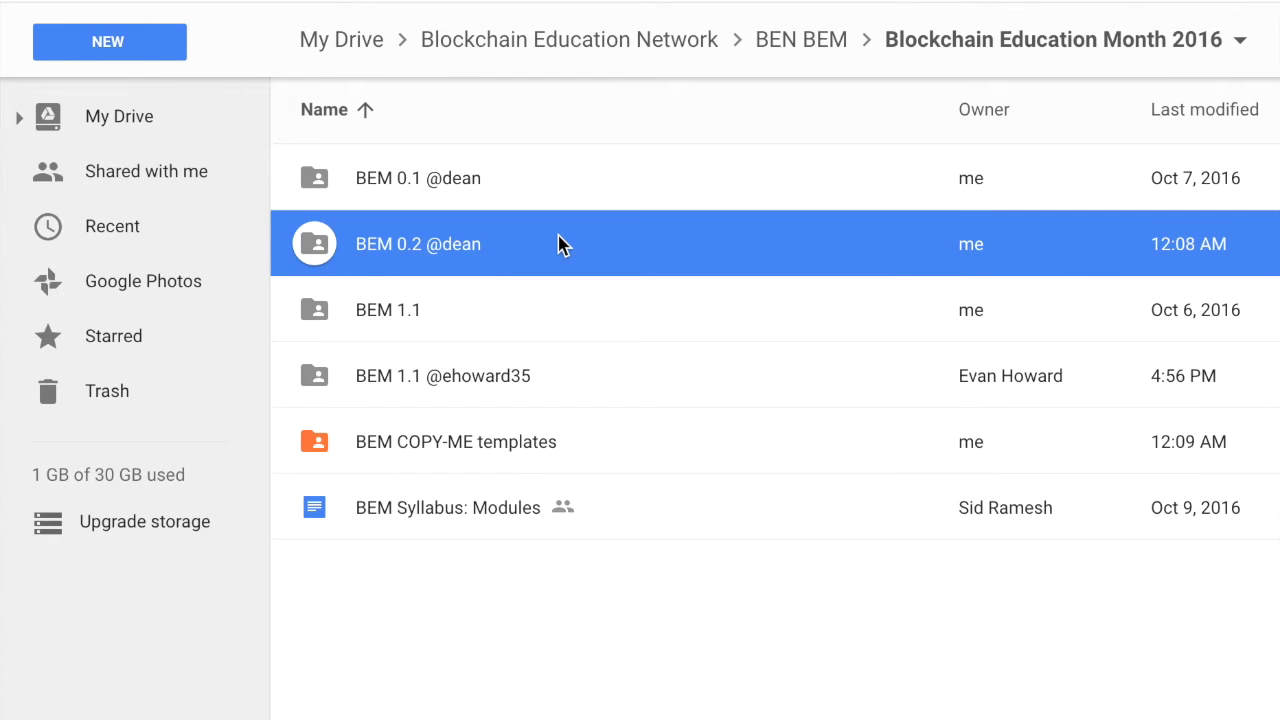
{"action": "double_click", "coordinate": [560, 245]}
{"action": "double_click", "coordinate": [466, 249]}
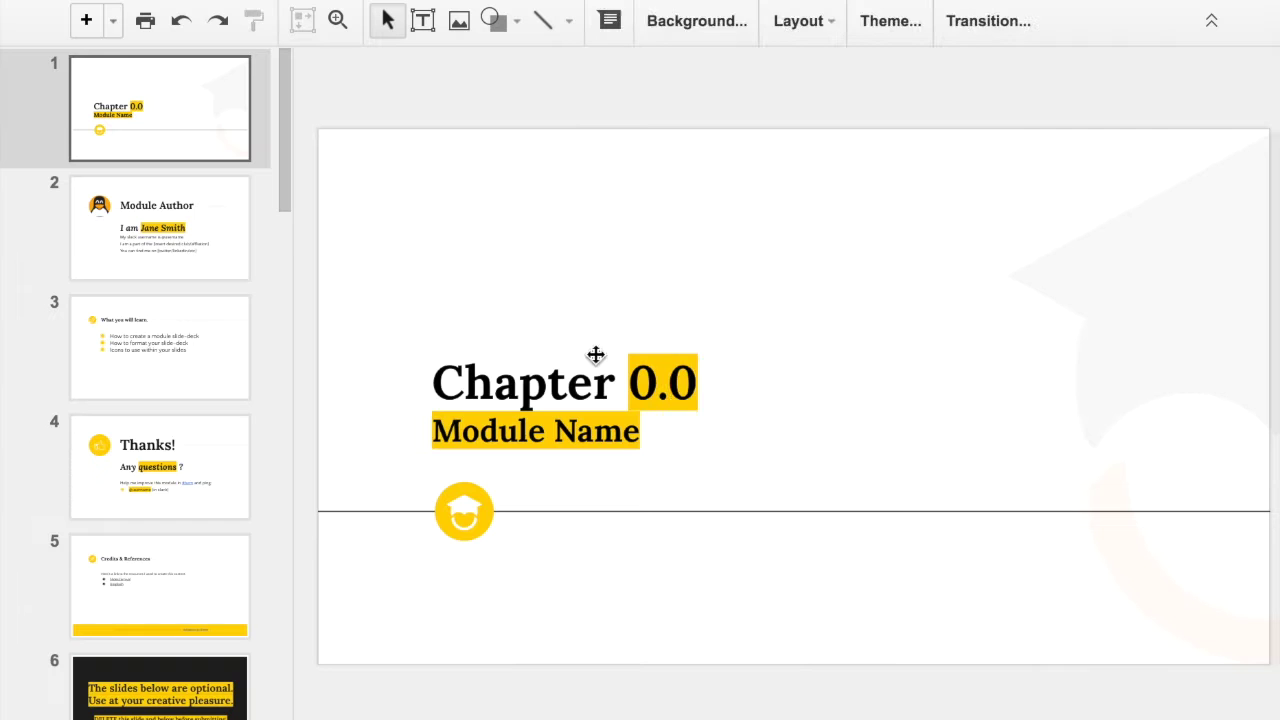
Change the title slide to chapter 0.2 with subtitle '#intro course number 2'
{"action": "left_click", "coordinate": [694, 382]}
{"action": "key", "text": "BackSpace"}
{"action": "type", "text": "2"}
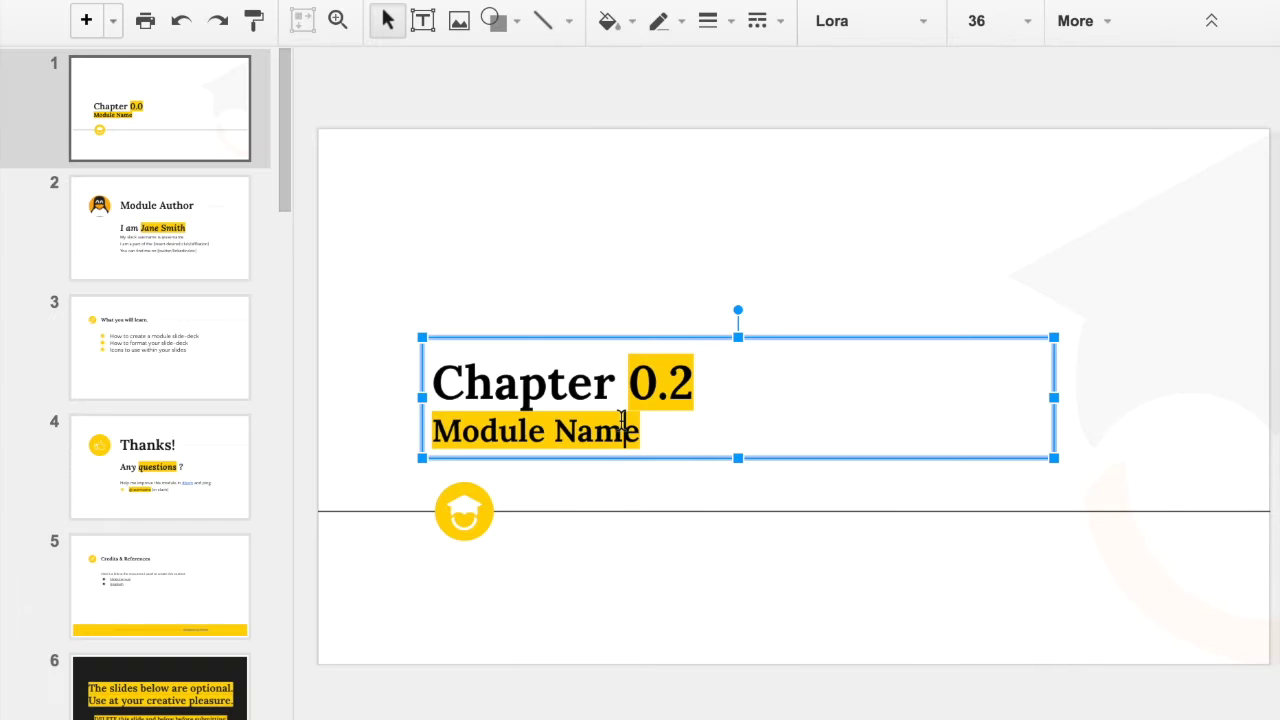
{"action": "left_click", "coordinate": [630, 430]}
{"action": "key", "text": "ctrl+BackSpace"}
{"action": "key", "text": "ctrl+BackSpace"}
{"action": "type", "text": "#intro course number 2"}
Replace the placeholder author name and username on slide 2 with the author's own
{"action": "left_click", "coordinate": [160, 228]}
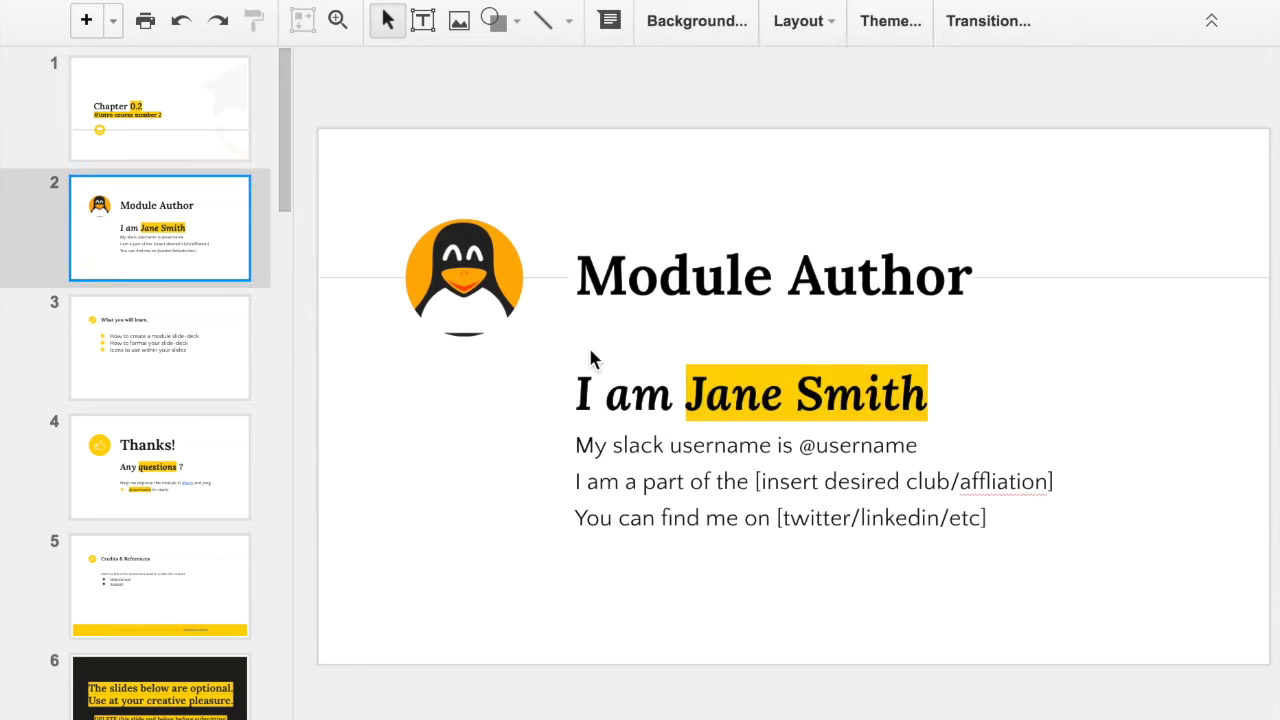
{"action": "left_click_drag", "start_coordinate": [686, 395], "coordinate": [927, 395]}
{"action": "type", "text": "Dean Masley"}
{"action": "left_click_drag", "start_coordinate": [815, 445], "coordinate": [917, 445]}
{"action": "type", "text": "dean"}
Move the transition slide to fourth place, number it 1, and retitle it 'Testing the headline'
{"action": "left_click", "coordinate": [160, 345]}
{"action": "scroll", "coordinate": [222, 535], "scroll_direction": "down", "scroll_amount": 1}
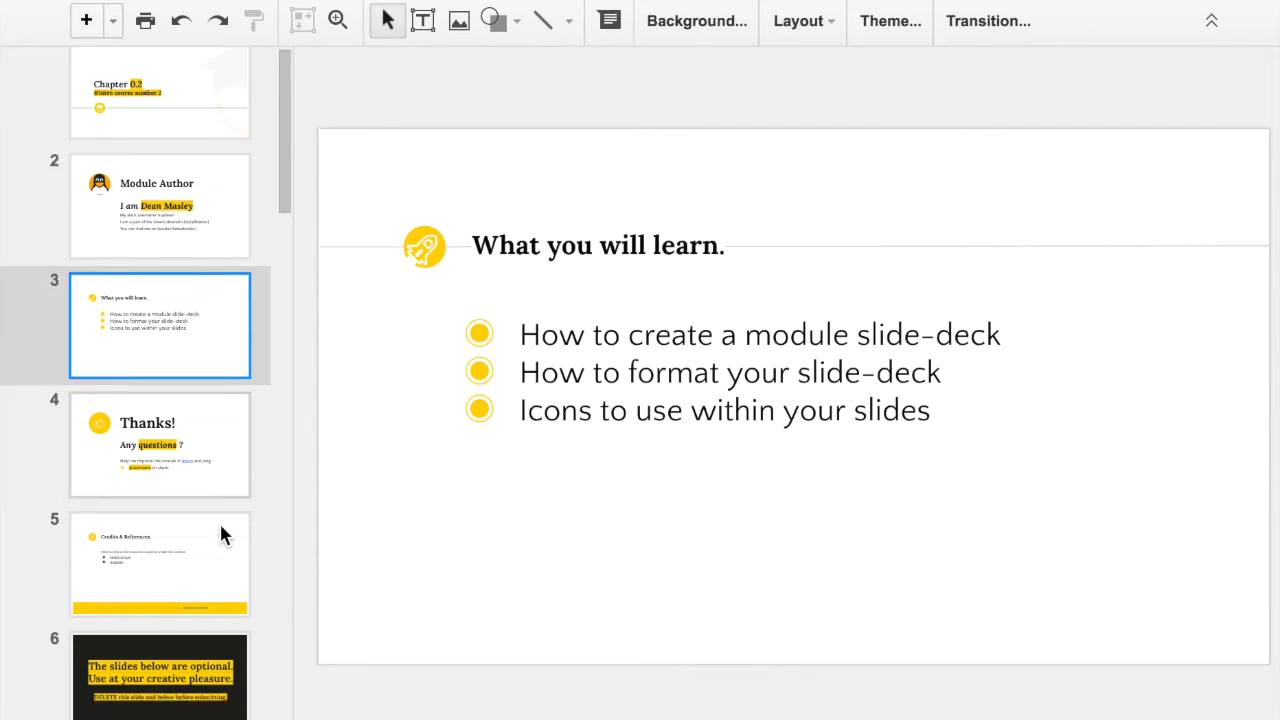
{"action": "scroll", "coordinate": [222, 535], "scroll_direction": "down", "scroll_amount": 3}
{"action": "left_click", "coordinate": [171, 559]}
{"action": "key", "text": "ctrl+Up"}
{"action": "key", "text": "ctrl+Up"}
{"action": "key", "text": "ctrl+Up"}
{"action": "double_click", "coordinate": [464, 397]}
{"action": "type", "text": "1"}
{"action": "triple_click", "coordinate": [660, 393]}
{"action": "type", "text": "Testing the he"}
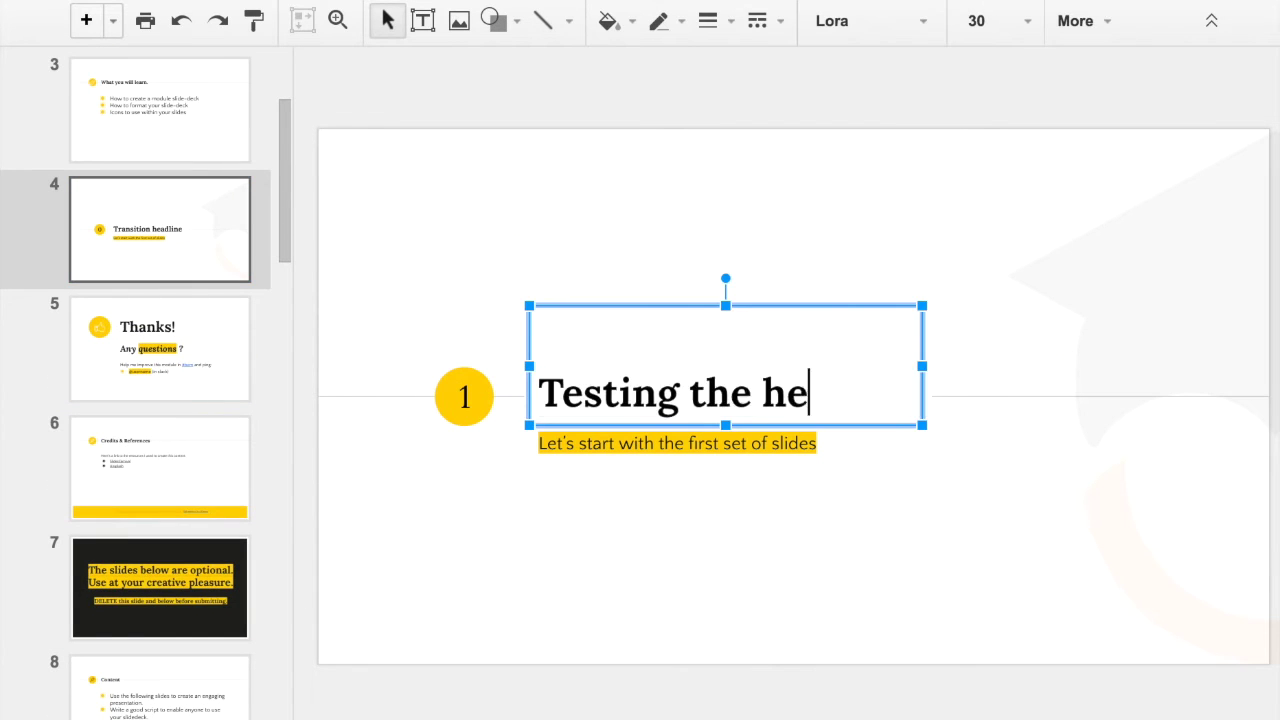
{"action": "type", "text": "adline"}
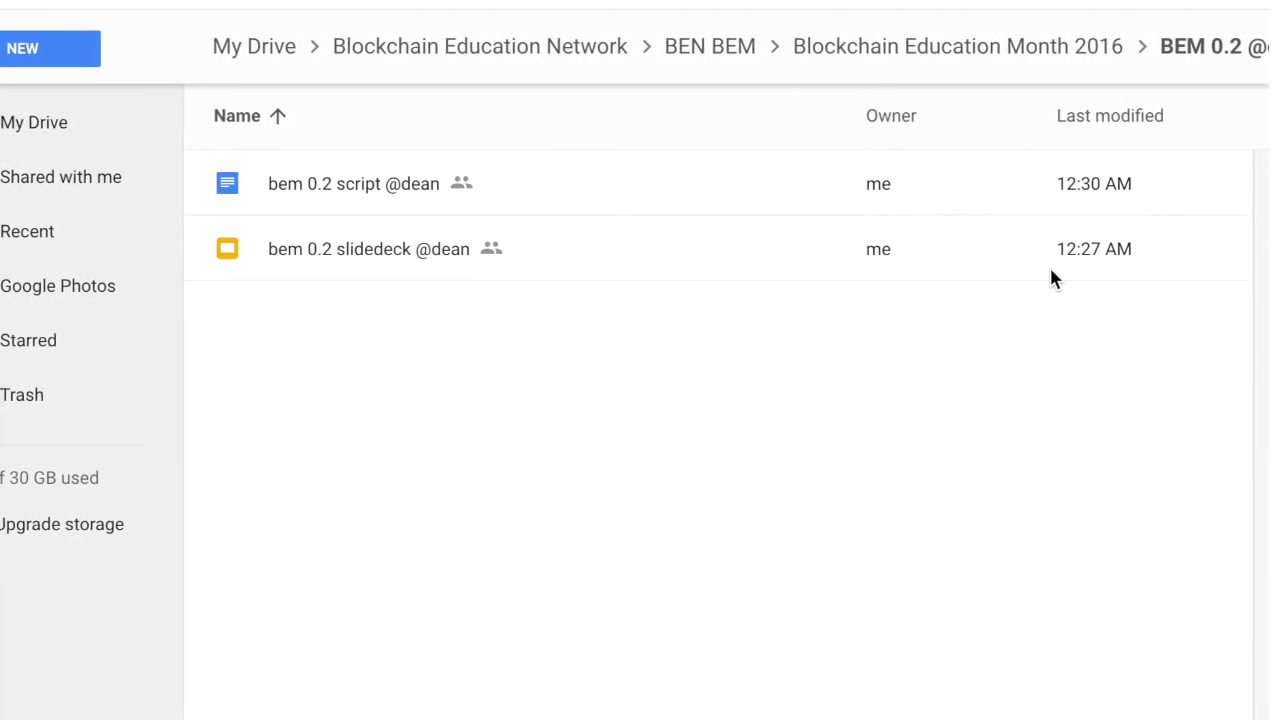
{"action": "left_click", "coordinate": [1230, 48]}
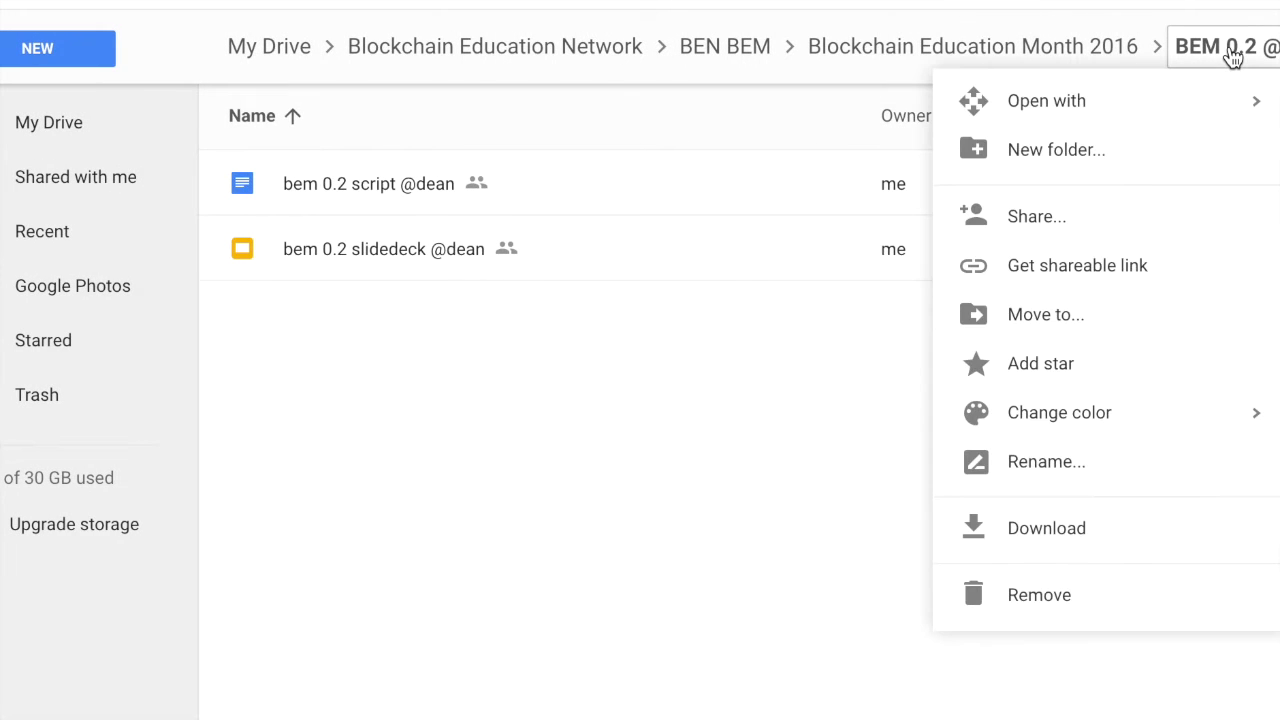
{"action": "left_click", "coordinate": [1160, 216]}
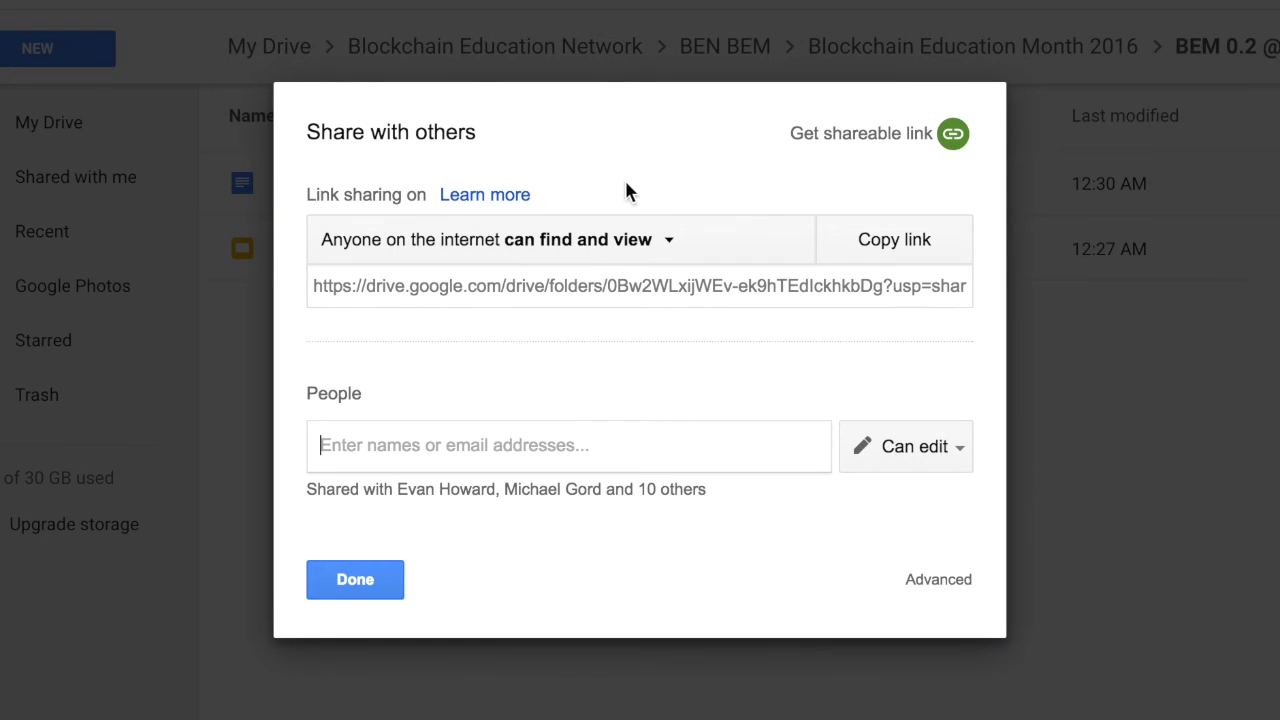
{"action": "left_click", "coordinate": [893, 245]}
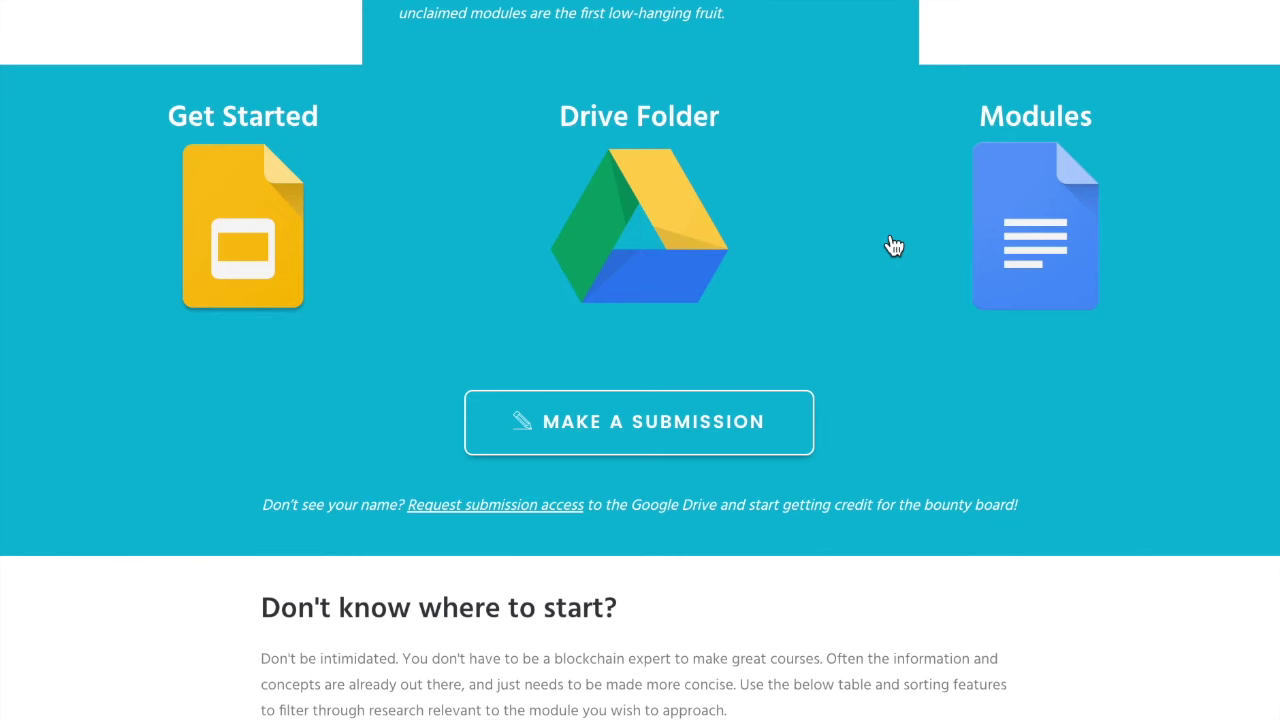
Link your own Users record and set Contribution Type to Module (Google Drive Link)
{"action": "left_click", "coordinate": [658, 418]}
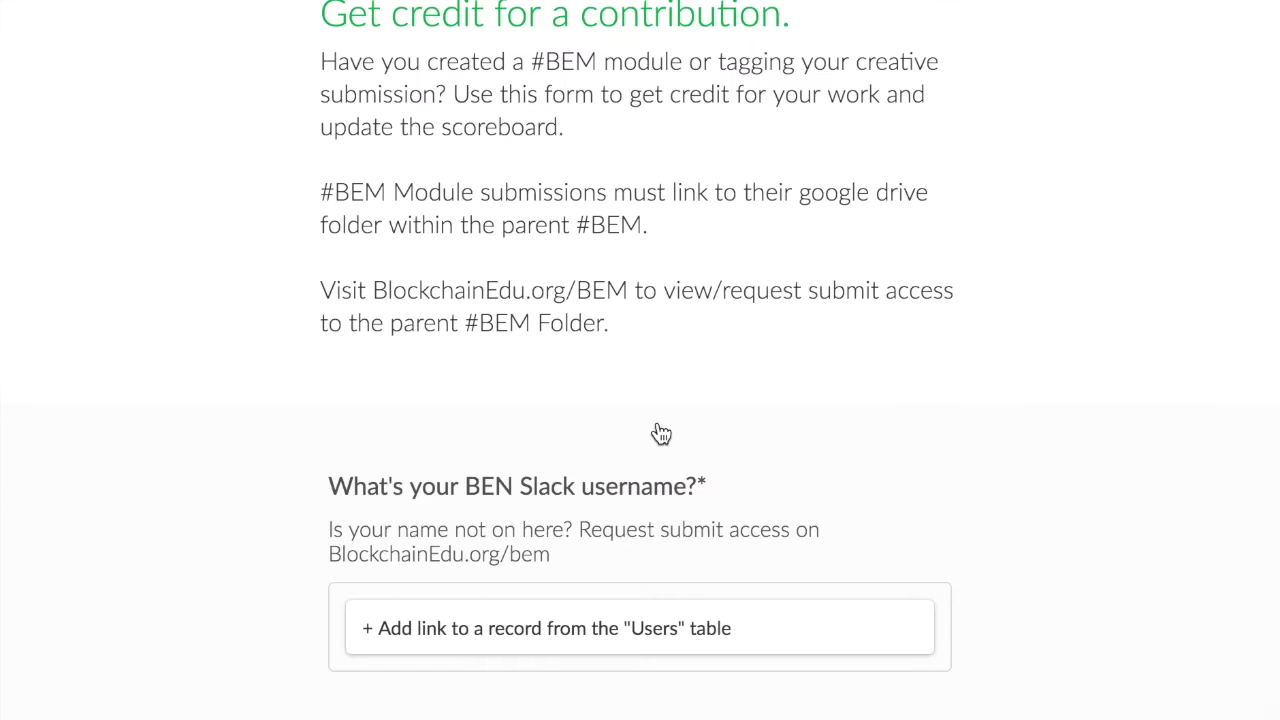
{"action": "scroll", "coordinate": [661, 433], "scroll_direction": "down", "scroll_amount": 4}
{"action": "left_click", "coordinate": [560, 225]}
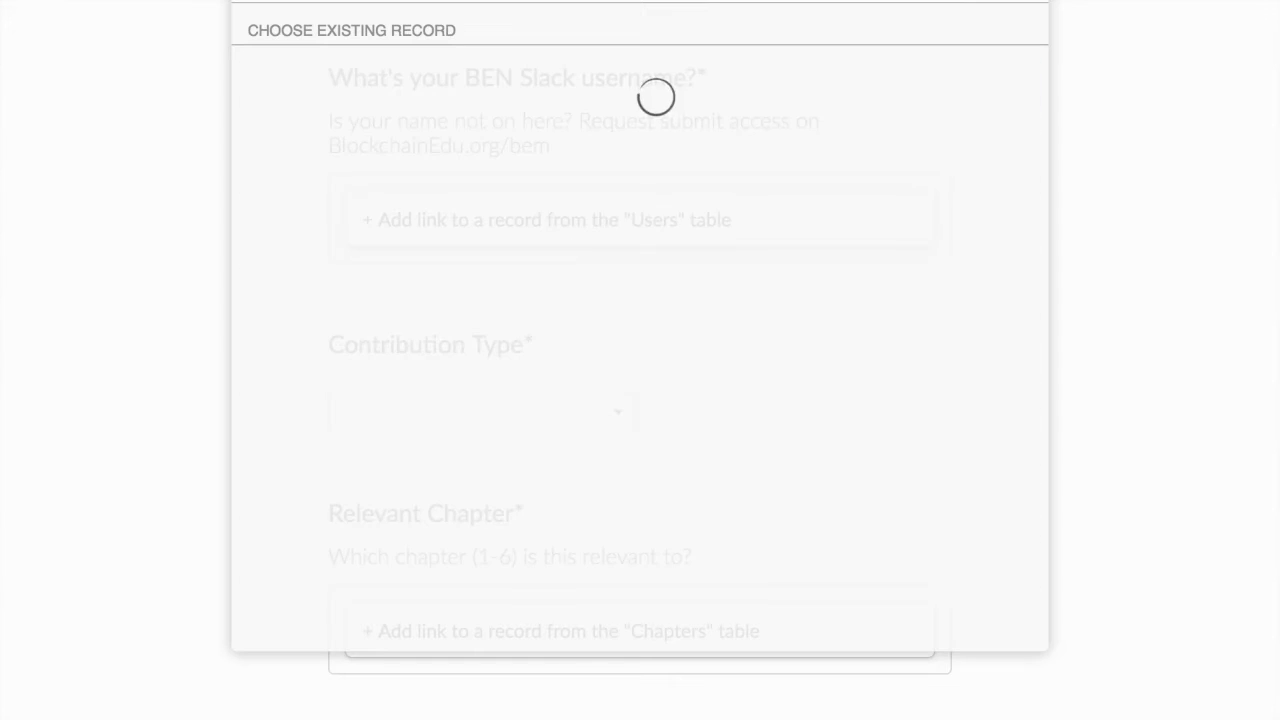
{"action": "left_click", "coordinate": [656, 98]}
{"action": "left_click", "coordinate": [449, 480]}
{"action": "left_click", "coordinate": [455, 569]}
{"action": "scroll", "coordinate": [455, 500], "scroll_direction": "down", "scroll_amount": 5}
Link chapter 0. #BEM General, enter module 2, paste the folder URL and submit
{"action": "left_click", "coordinate": [434, 414]}
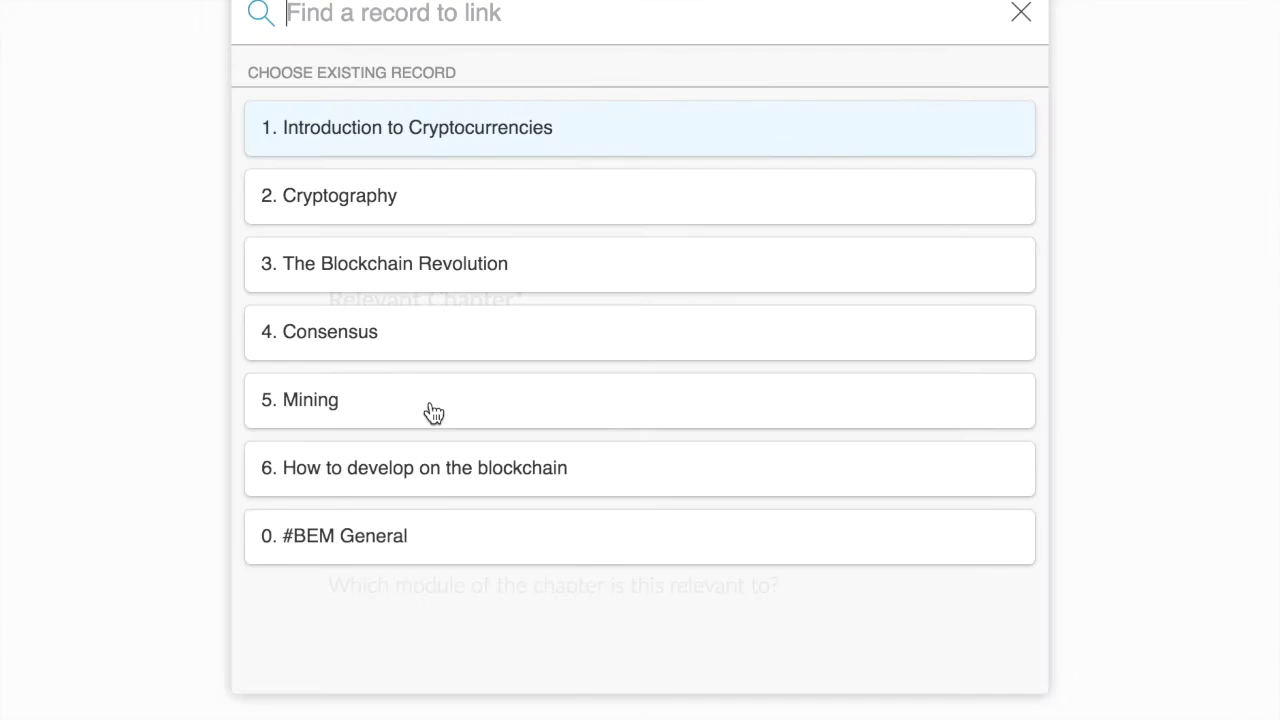
{"action": "left_click", "coordinate": [431, 537]}
{"action": "left_click", "coordinate": [431, 542]}
{"action": "type", "text": "2"}
{"action": "scroll", "coordinate": [430, 530], "scroll_direction": "down", "scroll_amount": 3}
{"action": "left_click", "coordinate": [428, 507]}
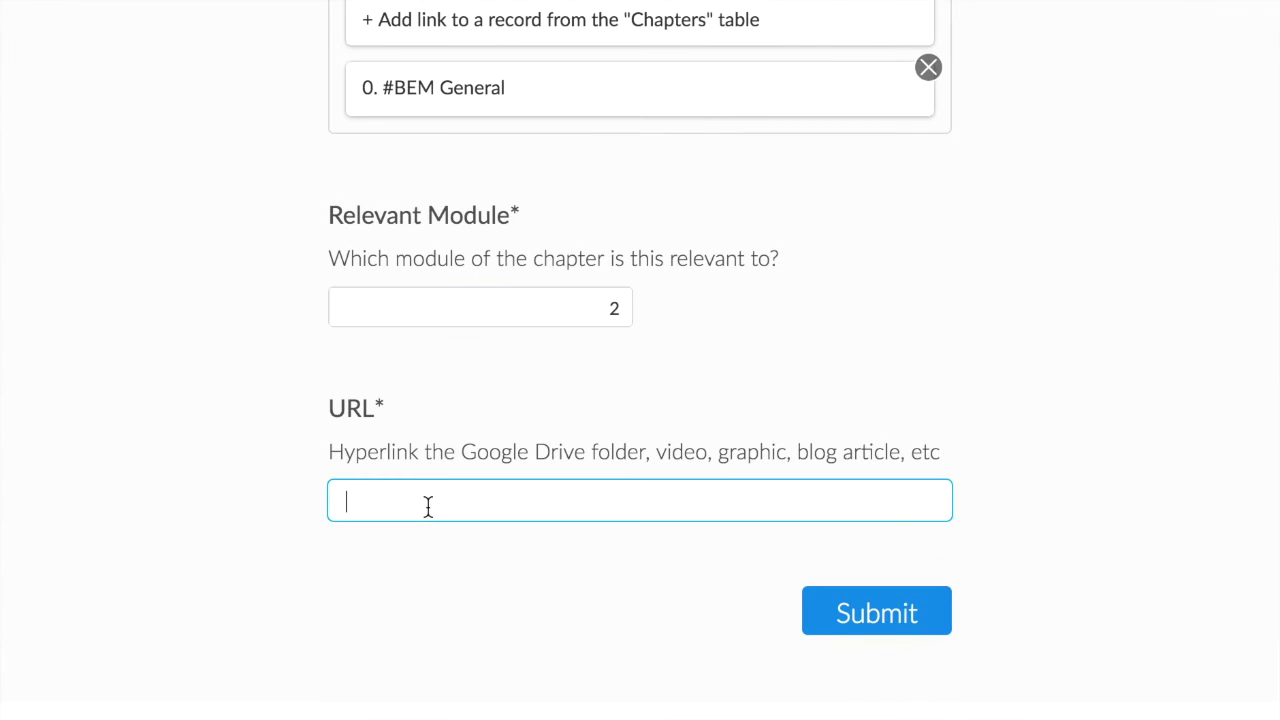
{"action": "key", "text": "ctrl+v"}
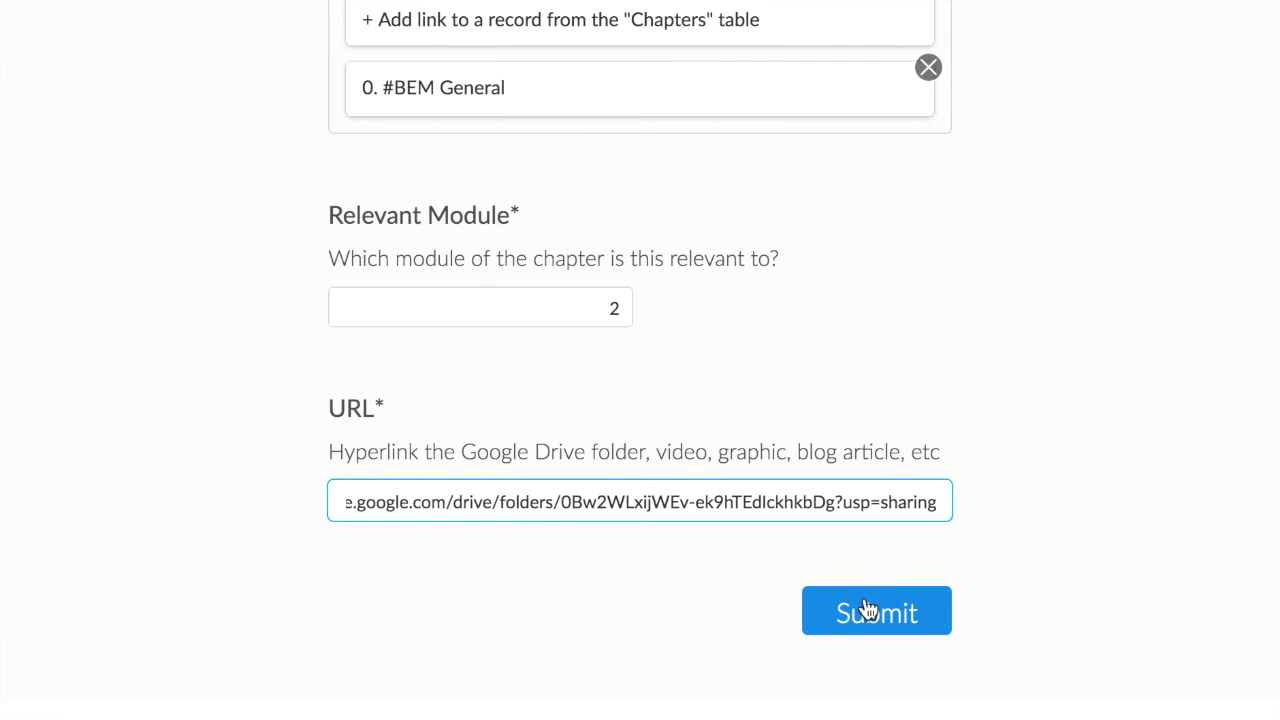
{"action": "left_click", "coordinate": [868, 610]}
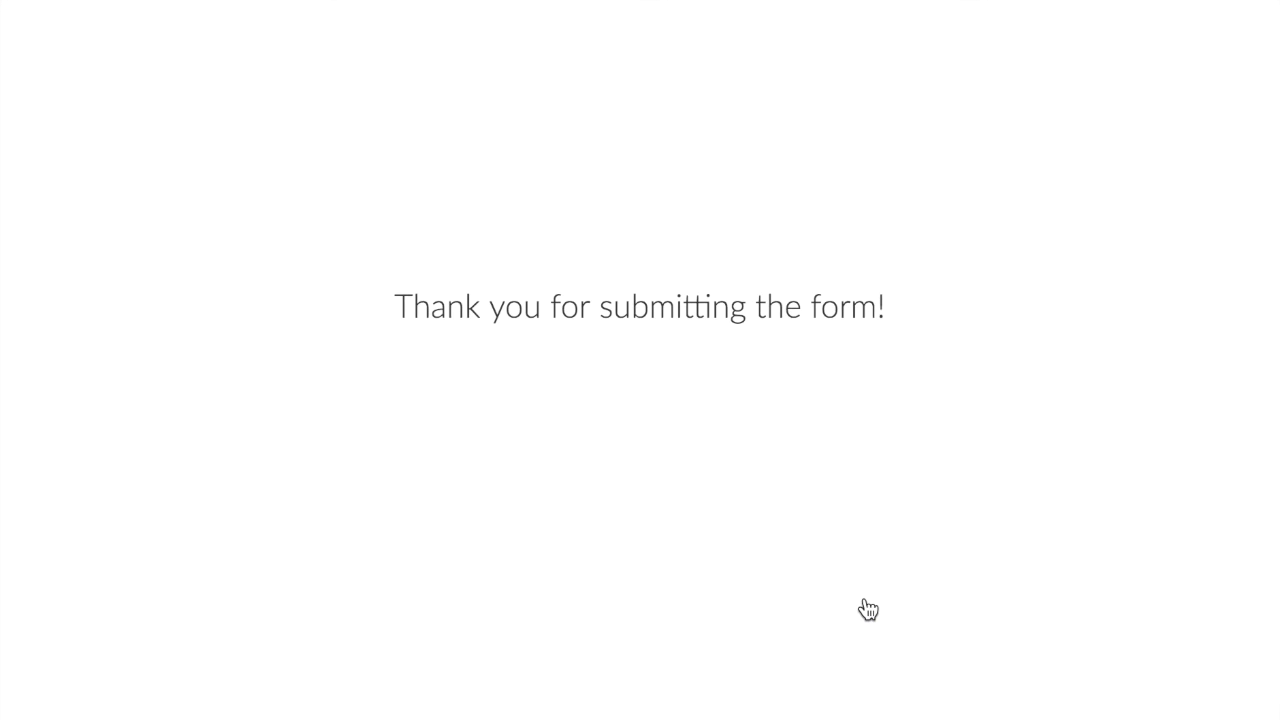